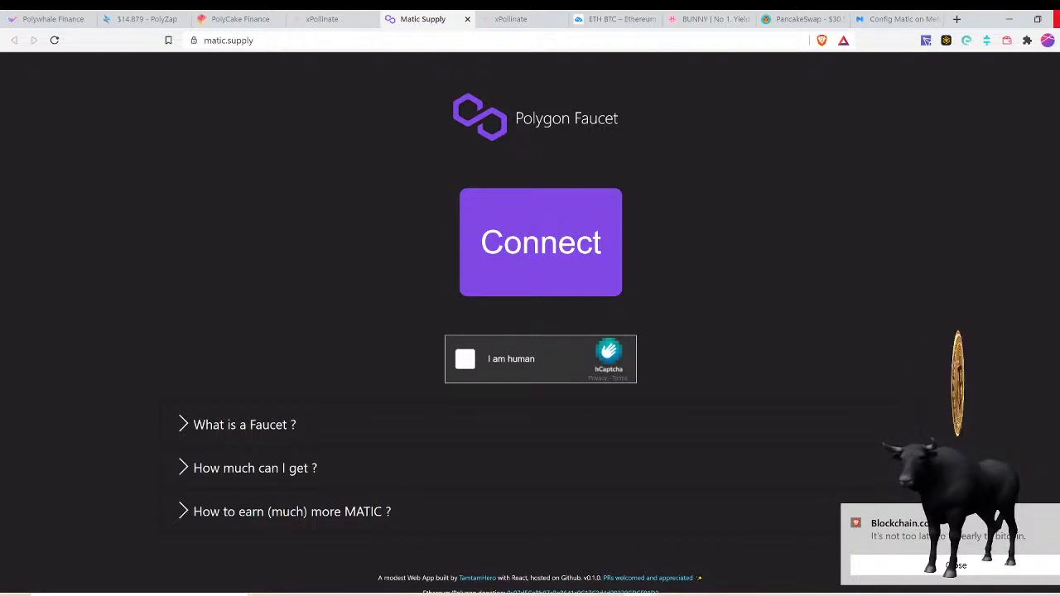
- Read the Polygon Faucet's answer on how much MATIC it gives, and collapse the answer
{"action": "scroll", "coordinate": [255, 330], "scroll_direction": "down", "scroll_amount": 2}
{"action": "left_click", "coordinate": [255, 331]}
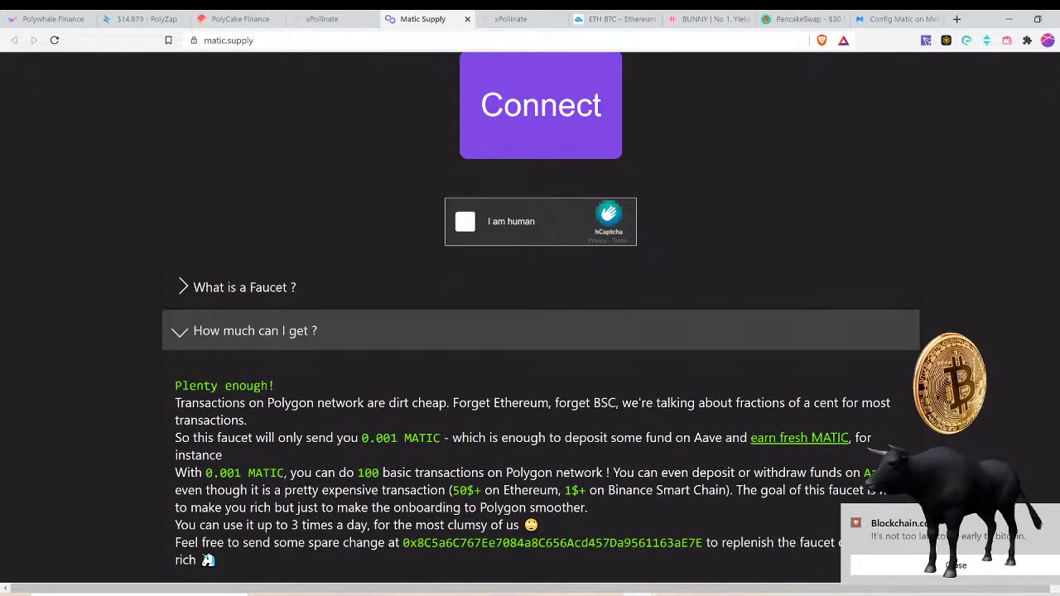
{"action": "right_click", "coordinate": [1018, 236]}
{"action": "left_click", "coordinate": [579, 374]}
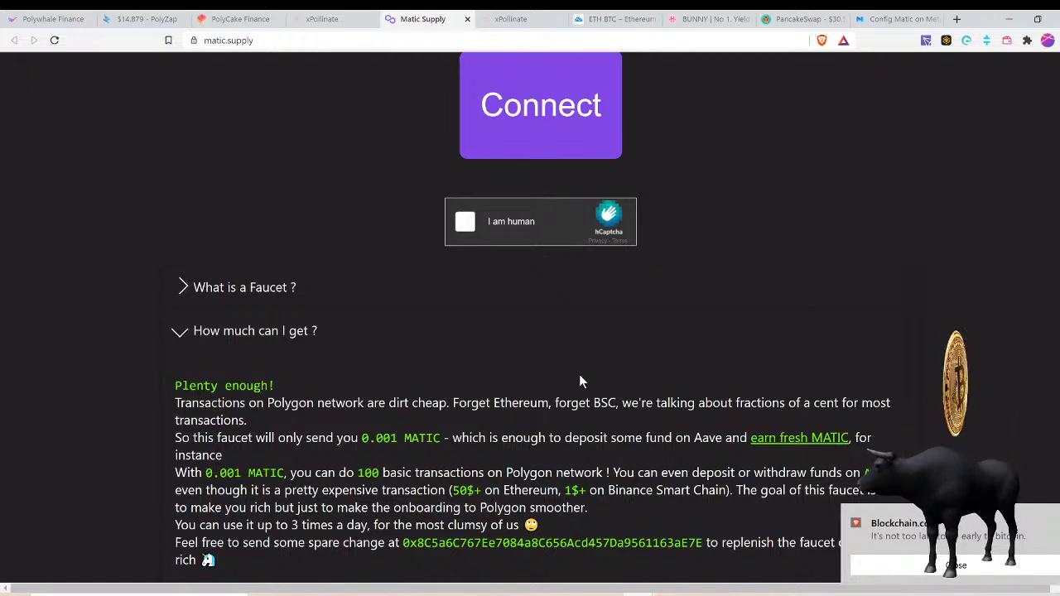
{"action": "left_click", "coordinate": [176, 344]}
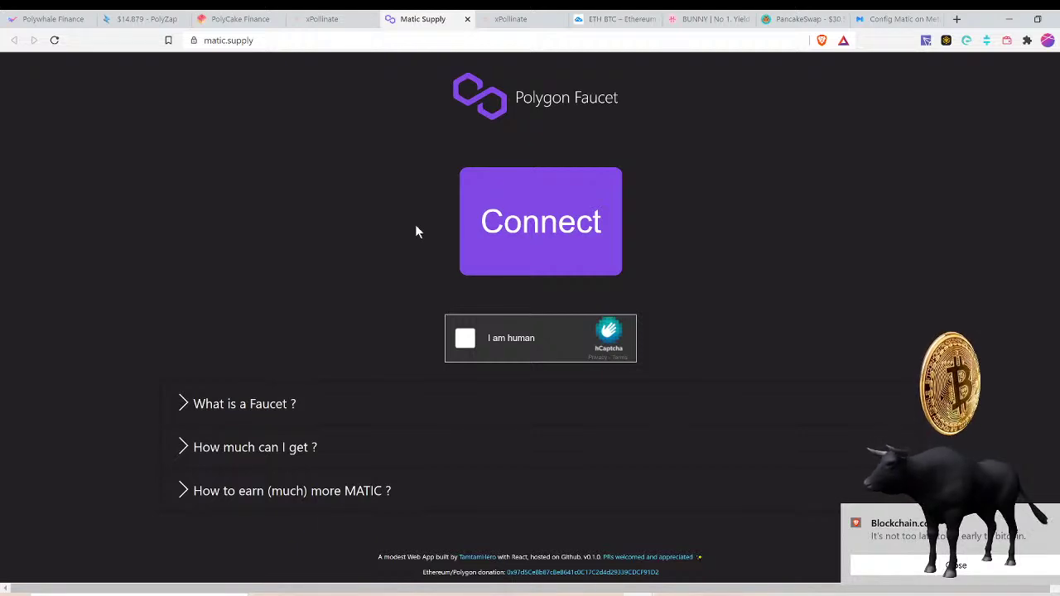
{"action": "left_click", "coordinate": [246, 47]}
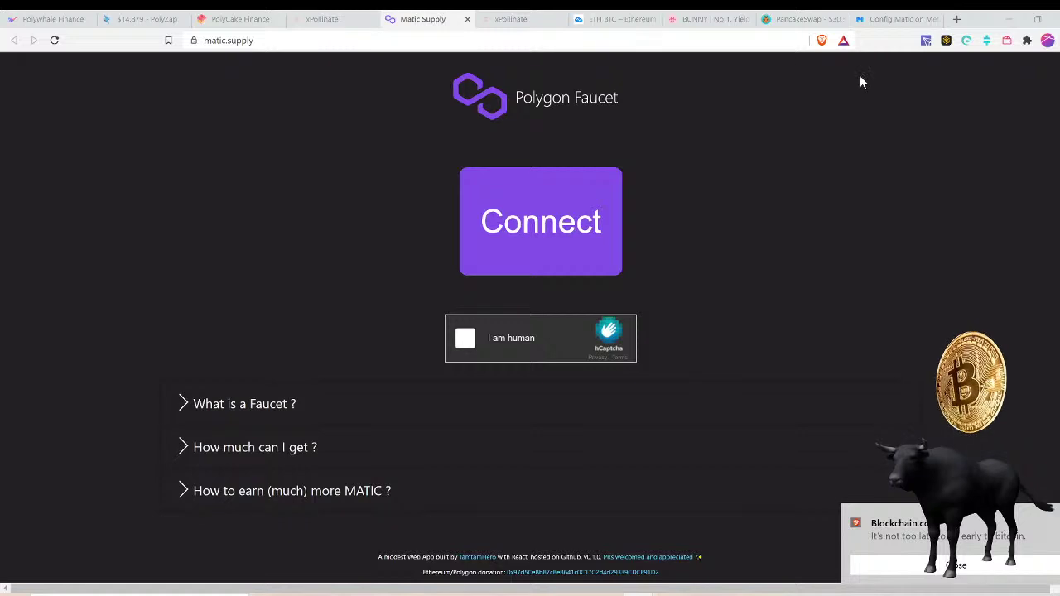
- Open the Matic documentation on configuring Metamask and highlight the page's address
{"action": "left_click", "coordinate": [884, 30]}
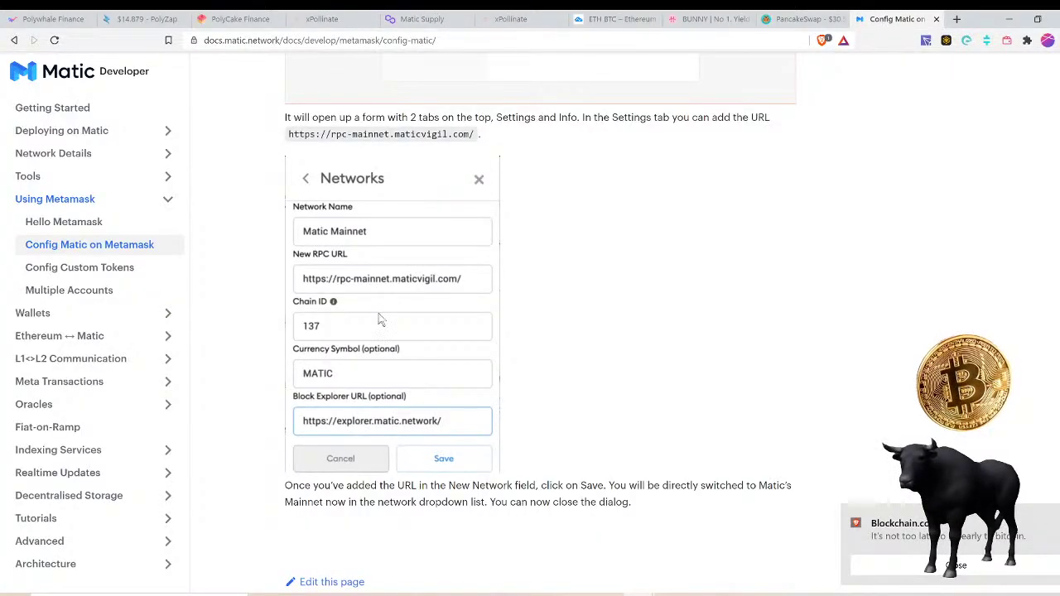
{"action": "left_click", "coordinate": [382, 46]}
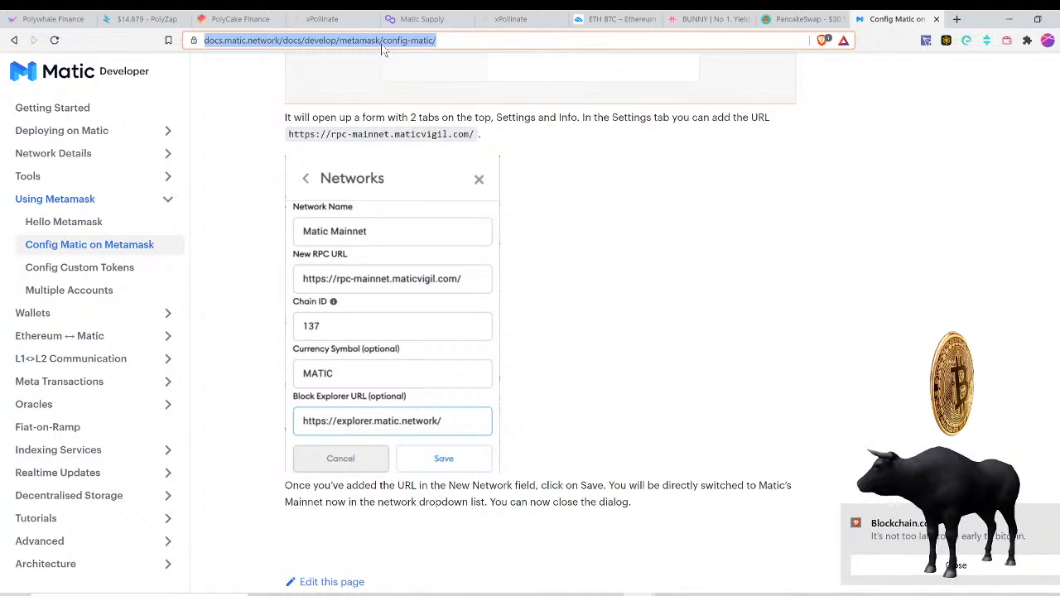
{"action": "key", "text": "alt+Tab"}
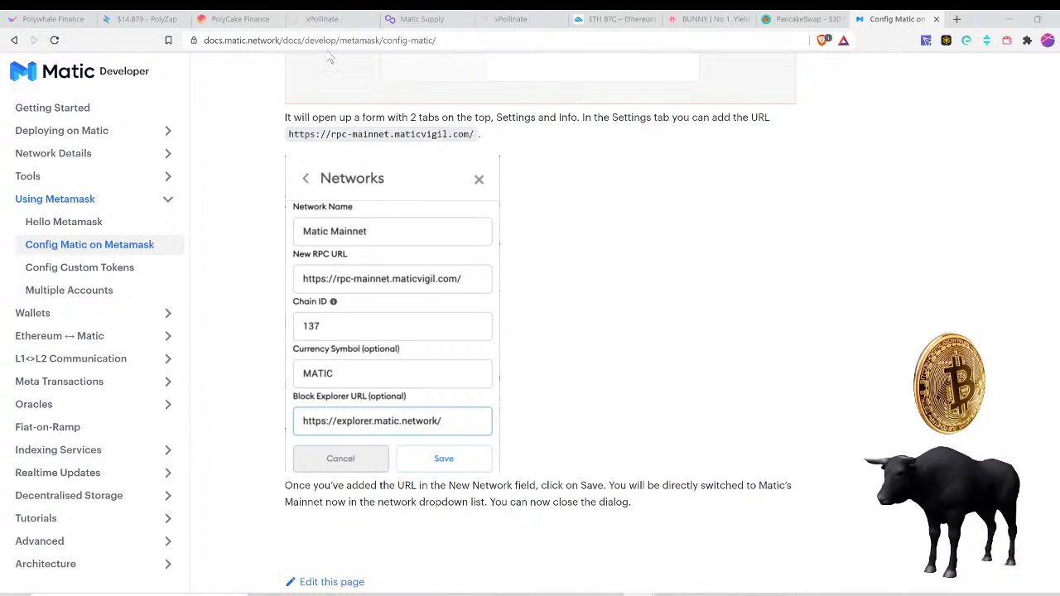
- Open the xPollinate cross-chain bridge and highlight its web address
{"action": "left_click", "coordinate": [323, 22]}
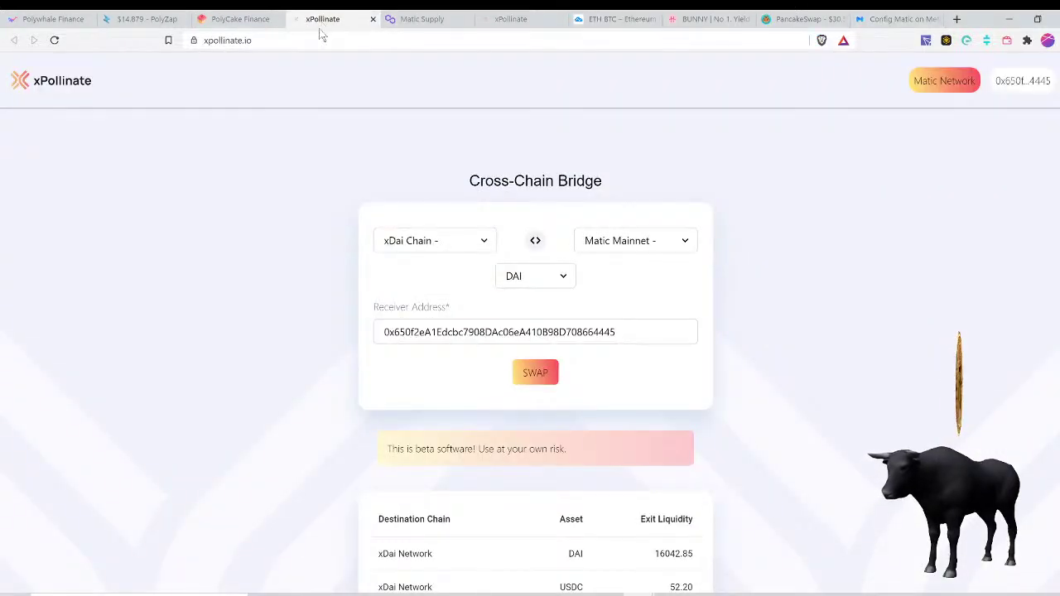
{"action": "left_click", "coordinate": [282, 40]}
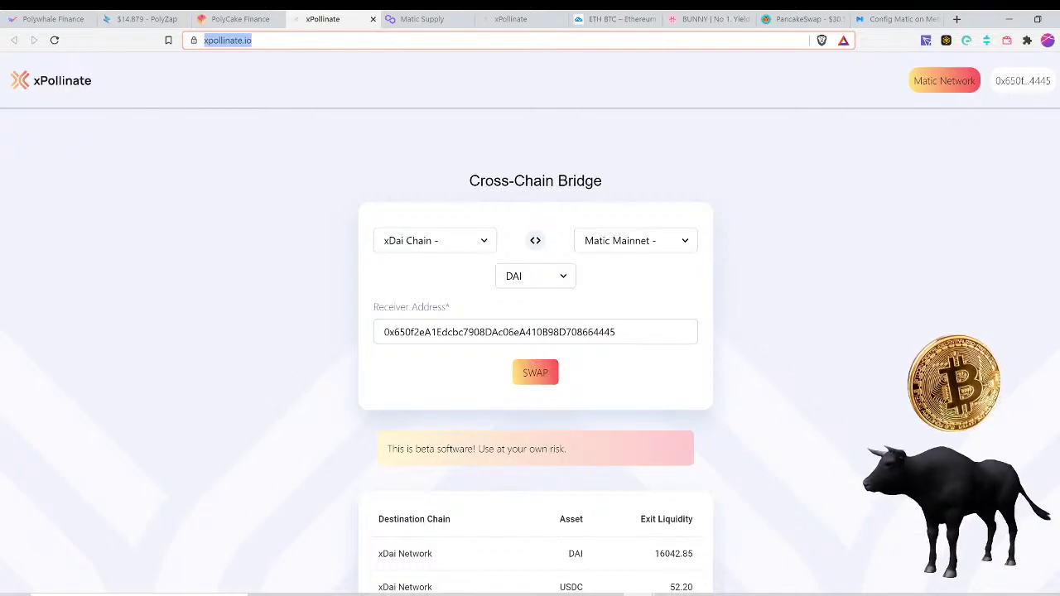
{"action": "key", "text": "alt+Tab"}
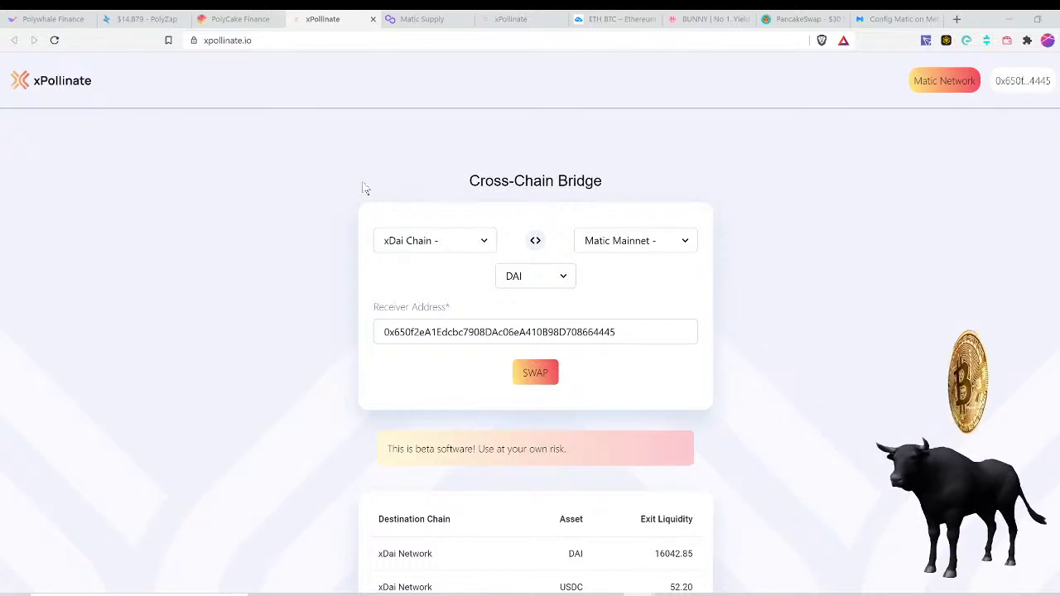
- Choose Binance Smart Chain Mainnet as the source chain and USDC as the asset on the bridge
{"action": "left_click", "coordinate": [453, 245]}
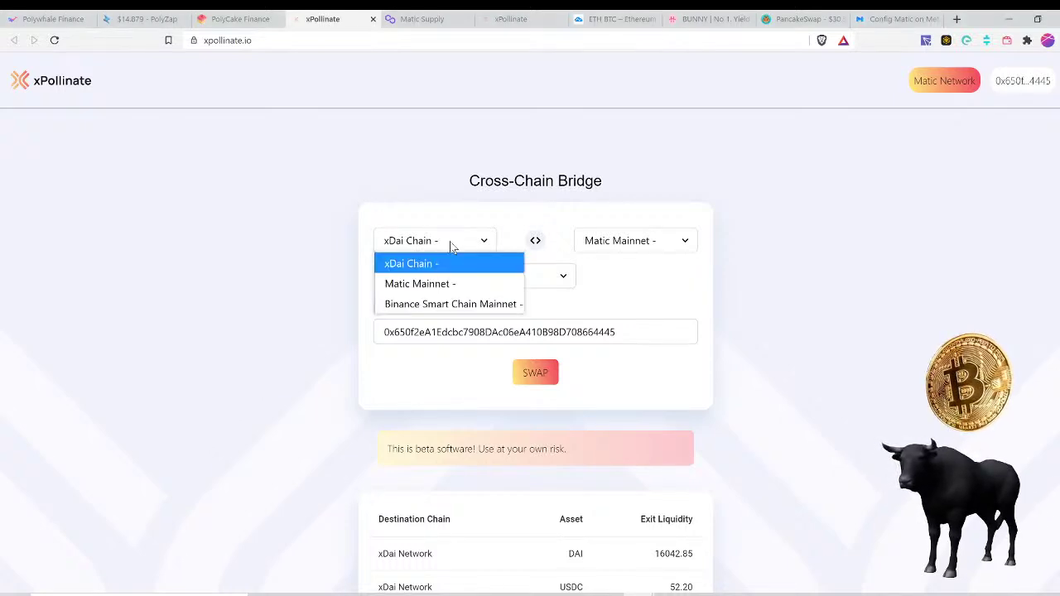
{"action": "left_click", "coordinate": [461, 304]}
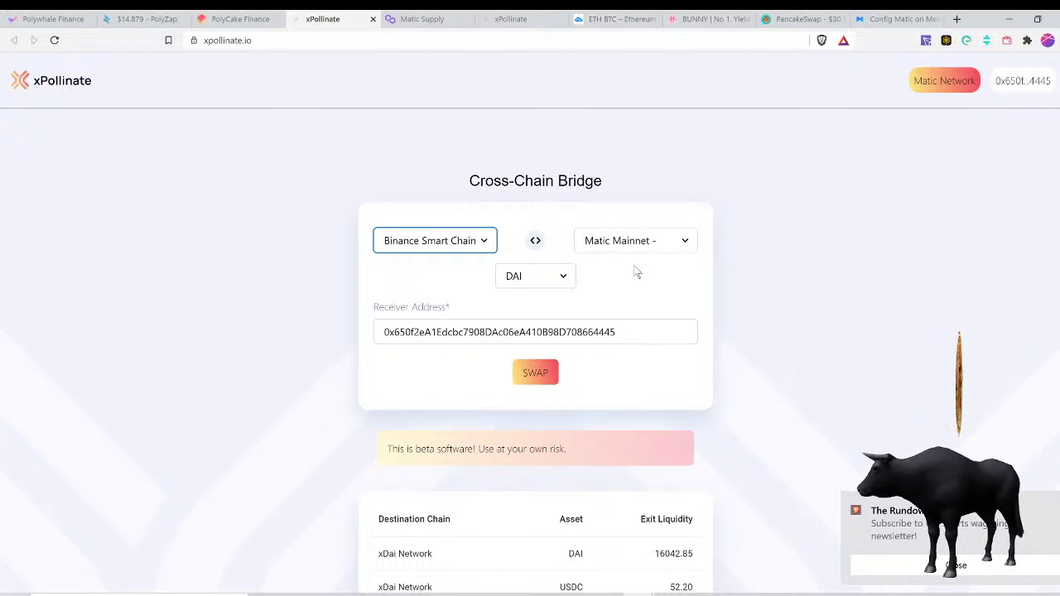
{"action": "left_click", "coordinate": [559, 276]}
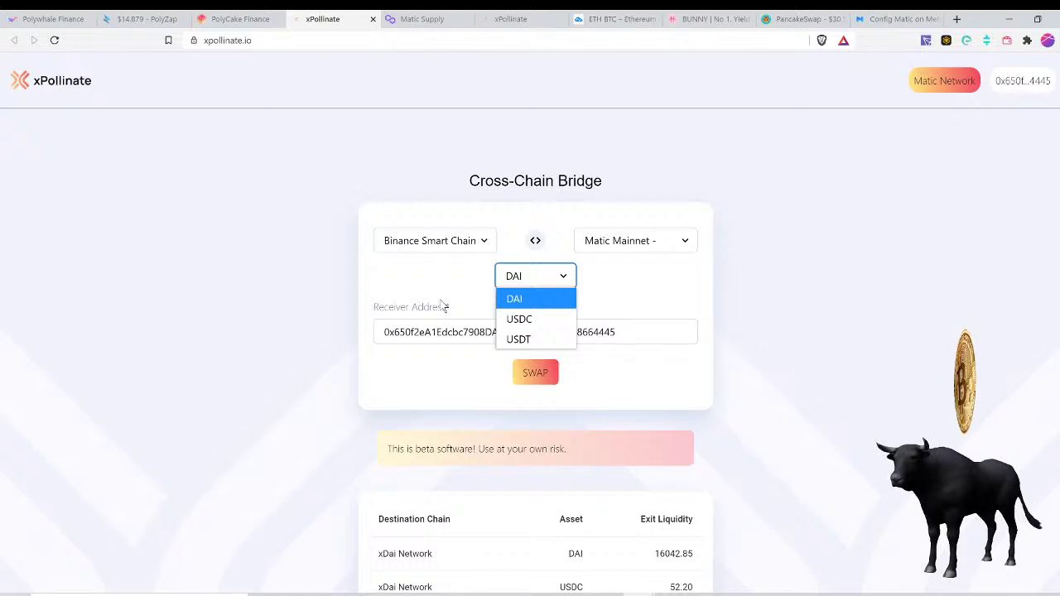
{"action": "left_click", "coordinate": [522, 320]}
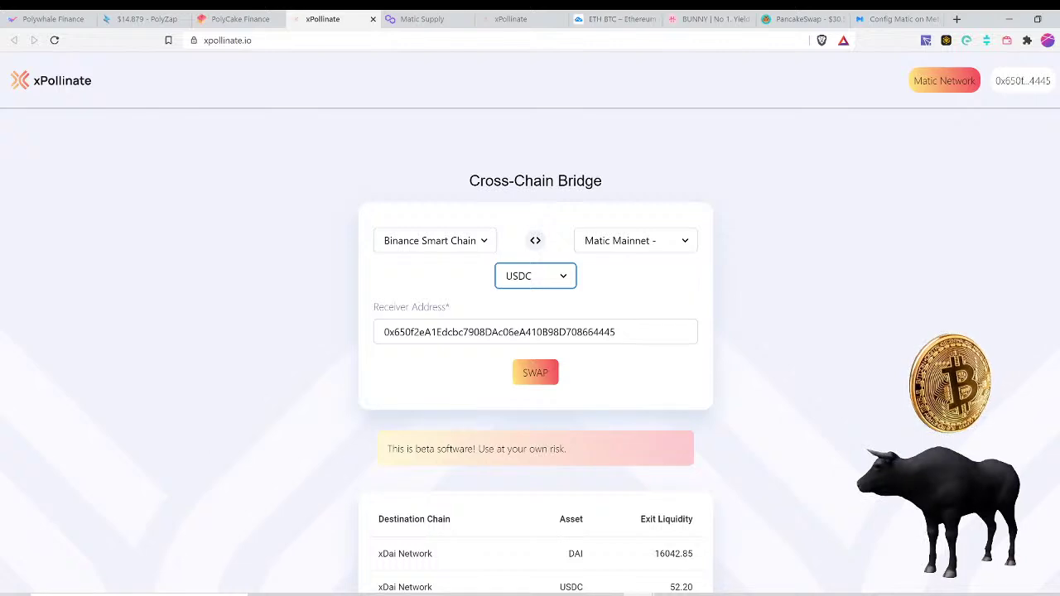
{"action": "scroll", "coordinate": [335, 367], "scroll_direction": "down", "scroll_amount": 1}
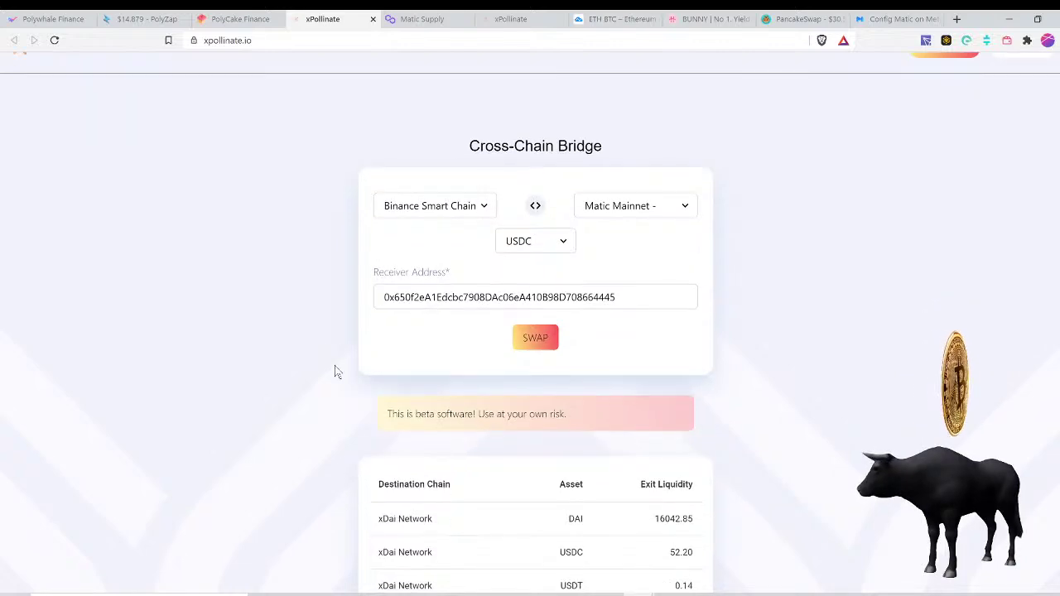
{"action": "scroll", "coordinate": [335, 366], "scroll_direction": "down", "scroll_amount": 2}
{"action": "scroll", "coordinate": [335, 366], "scroll_direction": "up", "scroll_amount": 3}
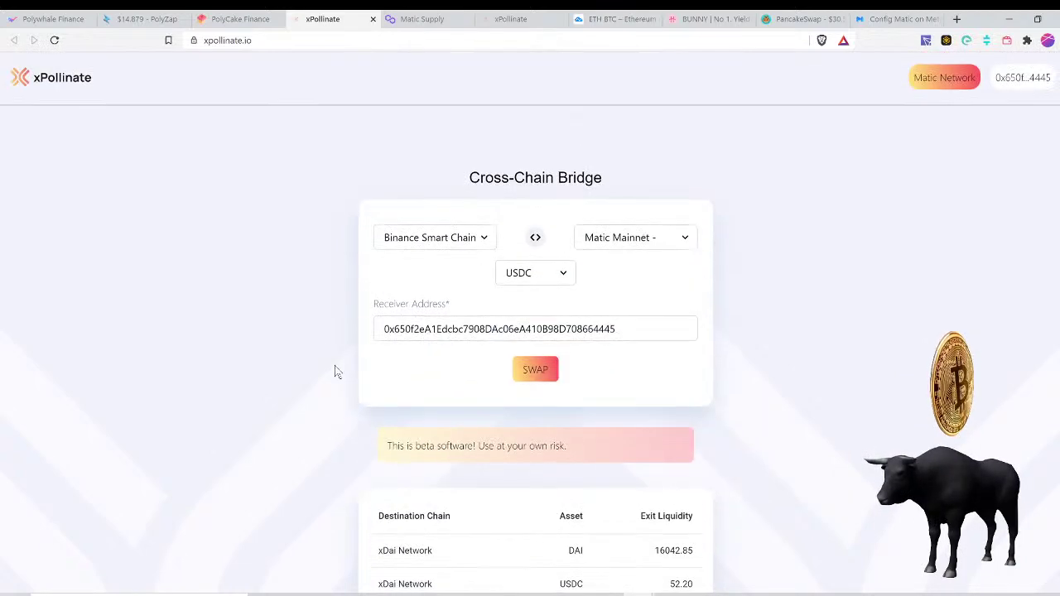
- Reload the bridge page and examine the exit liquidity for each destination chain and asset
{"action": "key", "text": "F5"}
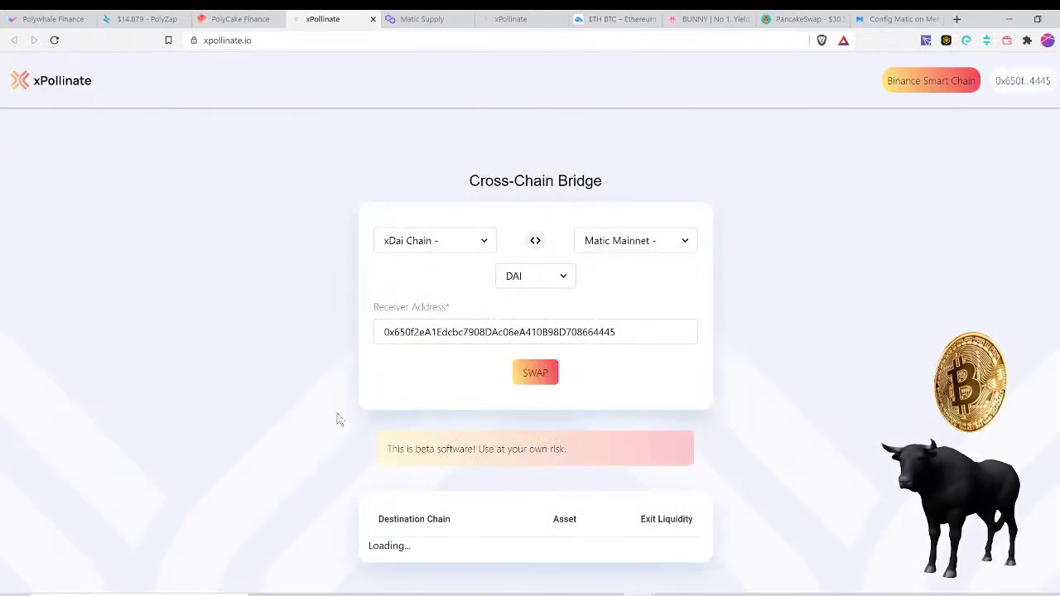
{"action": "scroll", "coordinate": [338, 419], "scroll_direction": "down", "scroll_amount": 1}
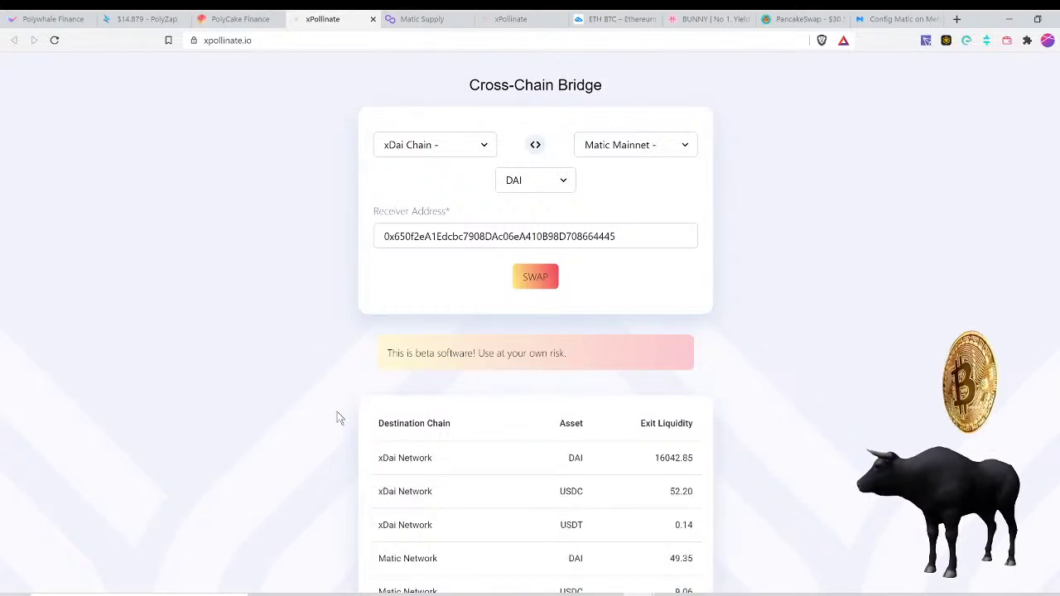
{"action": "scroll", "coordinate": [338, 419], "scroll_direction": "down", "scroll_amount": 1}
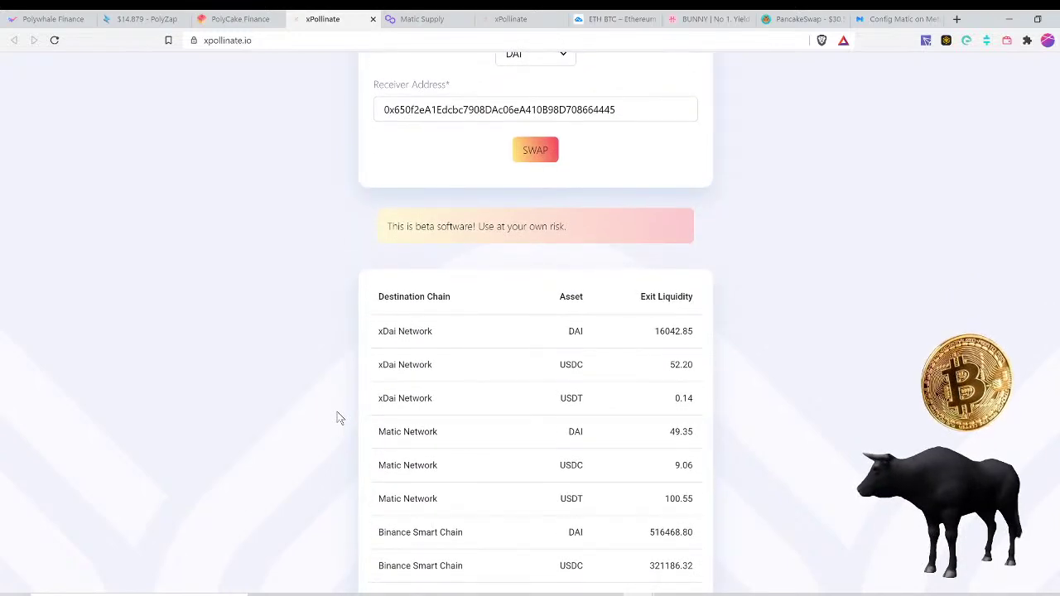
{"action": "scroll", "coordinate": [486, 461], "scroll_direction": "down", "scroll_amount": 1}
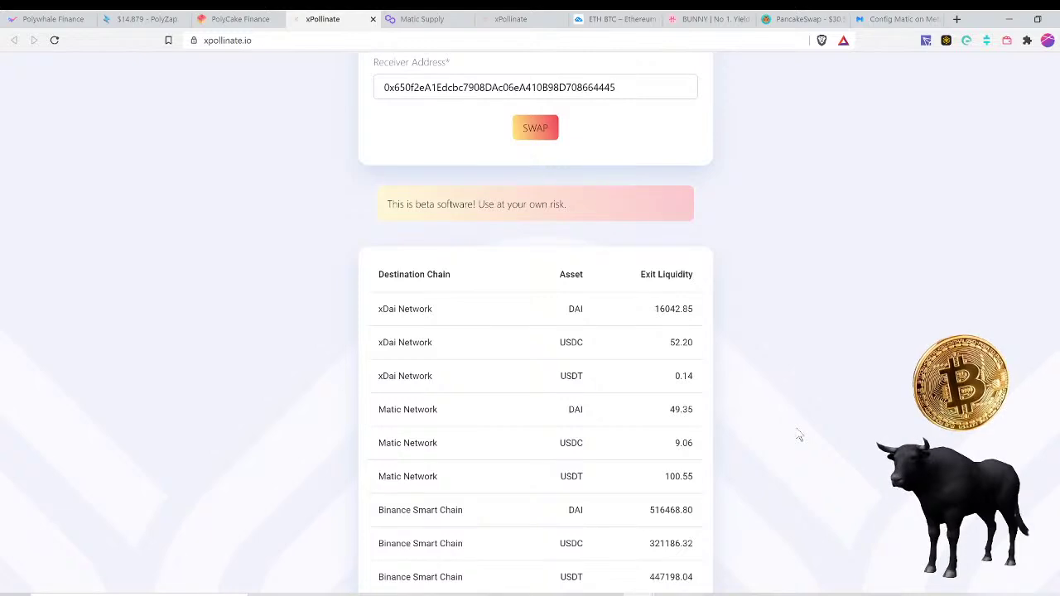
{"action": "scroll", "coordinate": [801, 435], "scroll_direction": "down", "scroll_amount": 1}
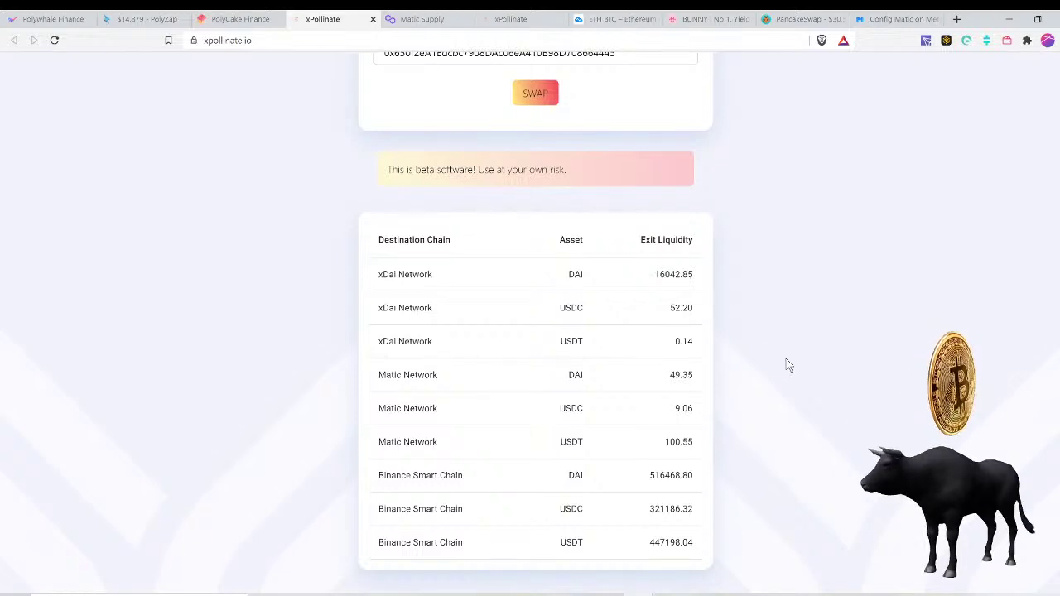
- Set the bridge to transfer USDC from Binance Smart Chain Mainnet to Matic Mainnet
{"action": "scroll", "coordinate": [789, 365], "scroll_direction": "up", "scroll_amount": 3}
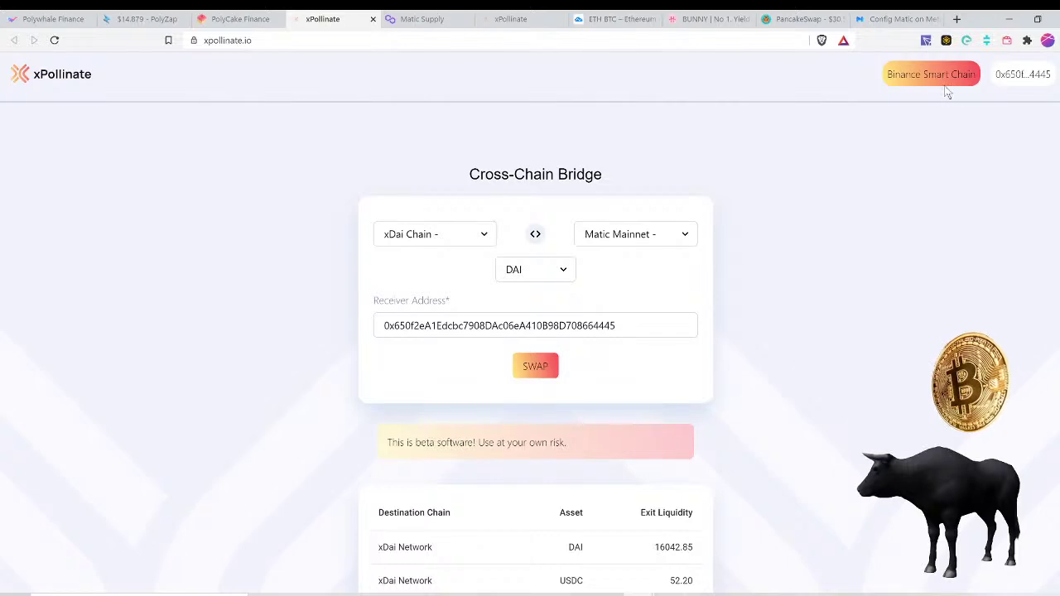
{"action": "left_click", "coordinate": [439, 235]}
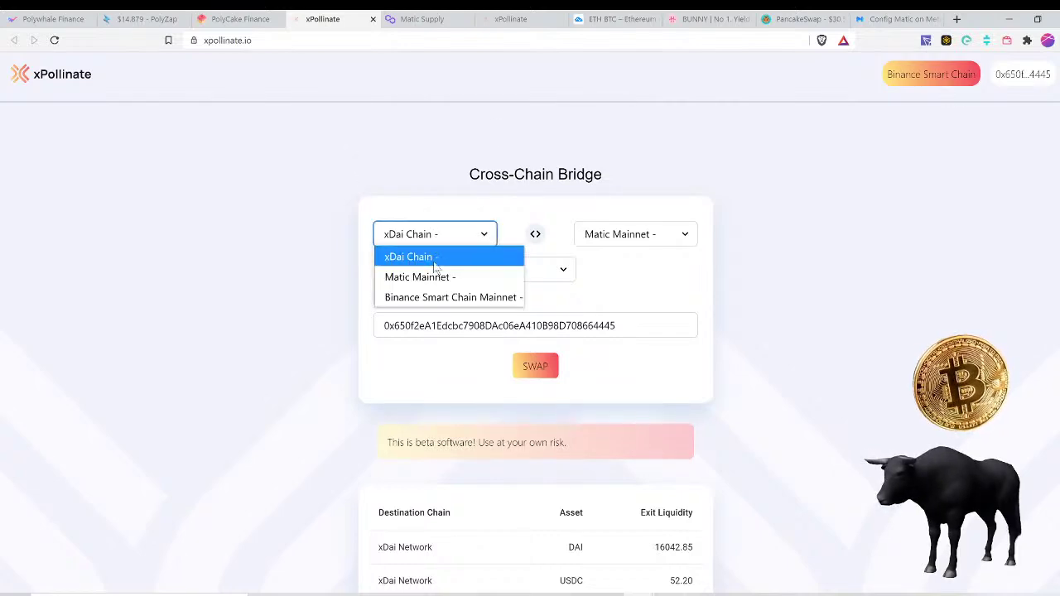
{"action": "left_click", "coordinate": [439, 297]}
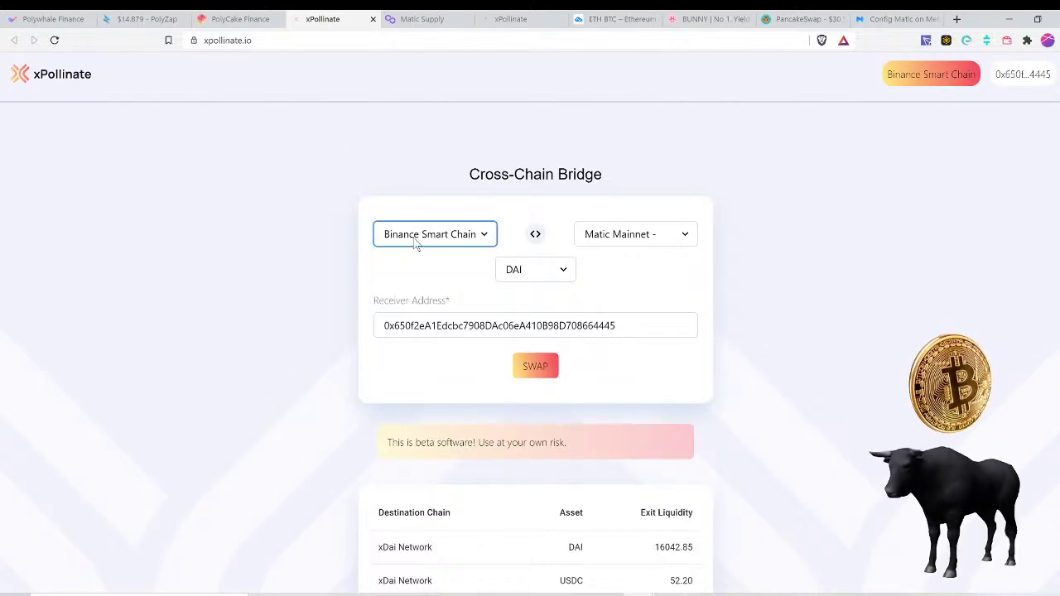
{"action": "left_click", "coordinate": [541, 277]}
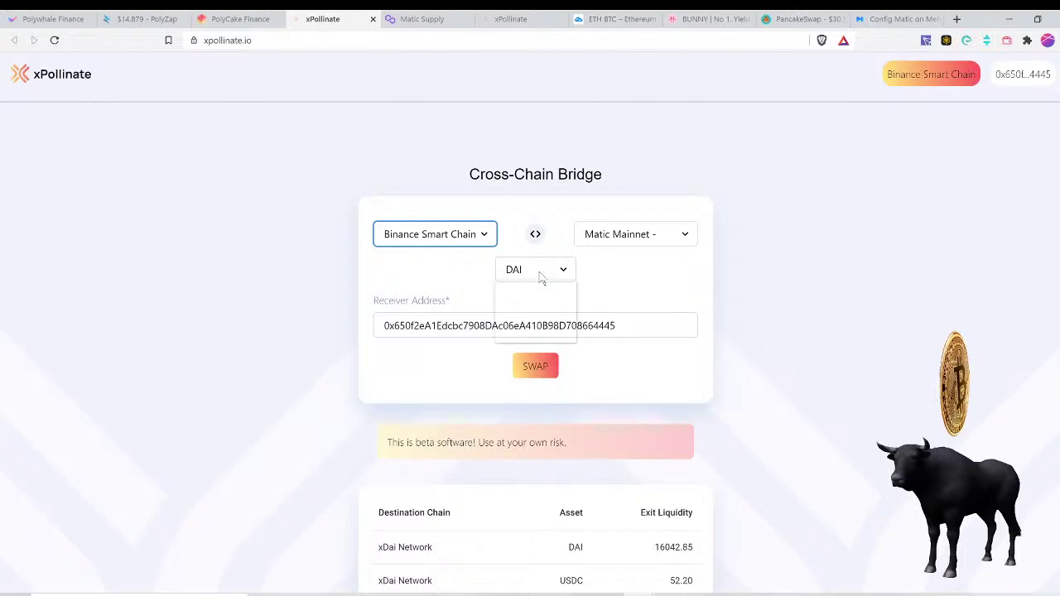
{"action": "left_click", "coordinate": [539, 315]}
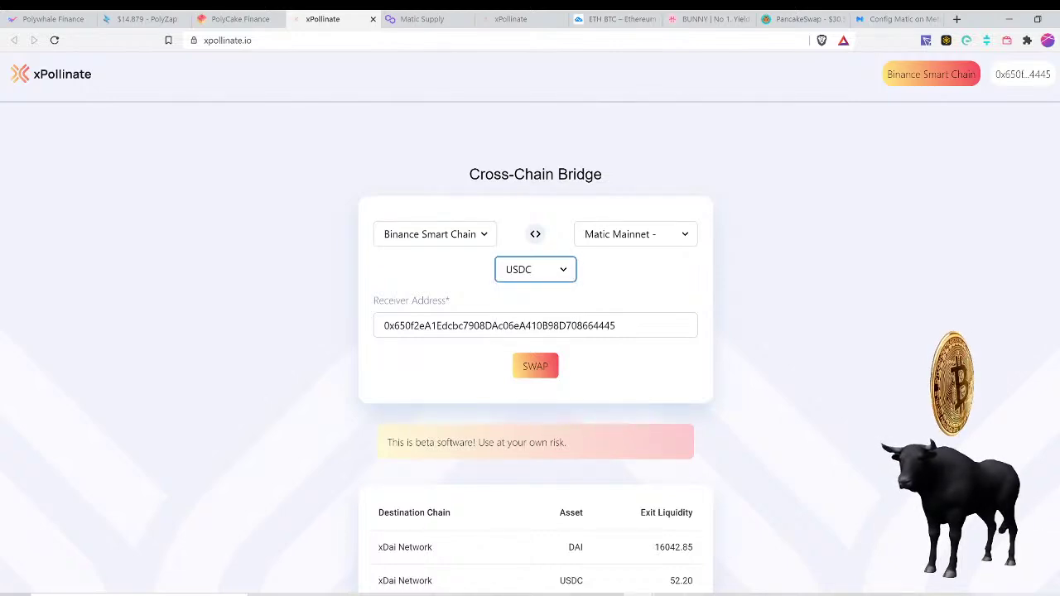
- Sign the wallet request for the bridge transfer and try to swap the maximum USDC balance
{"action": "left_click", "coordinate": [551, 377]}
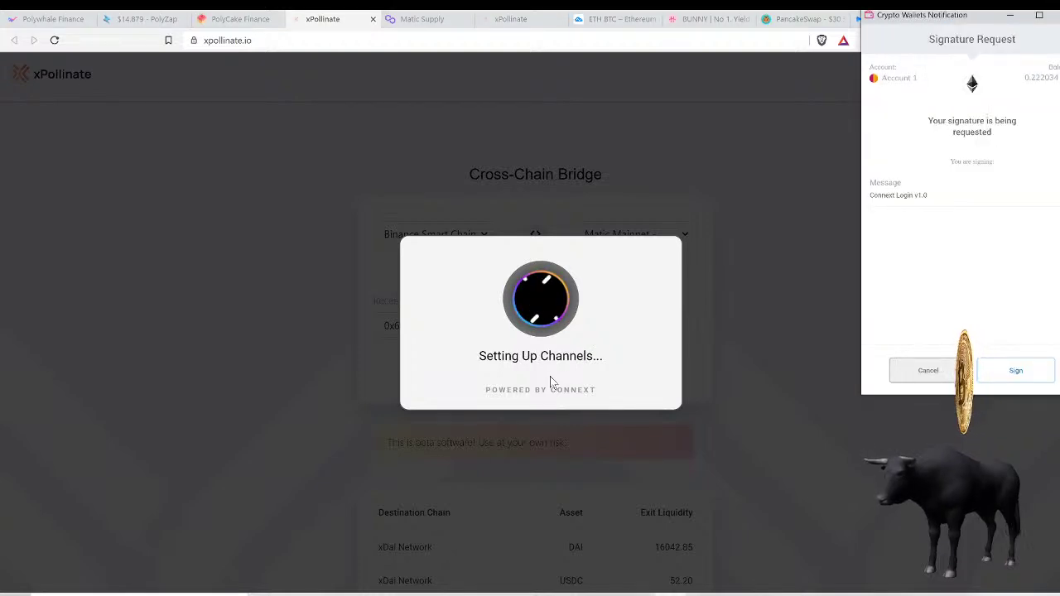
{"action": "left_click", "coordinate": [1018, 371]}
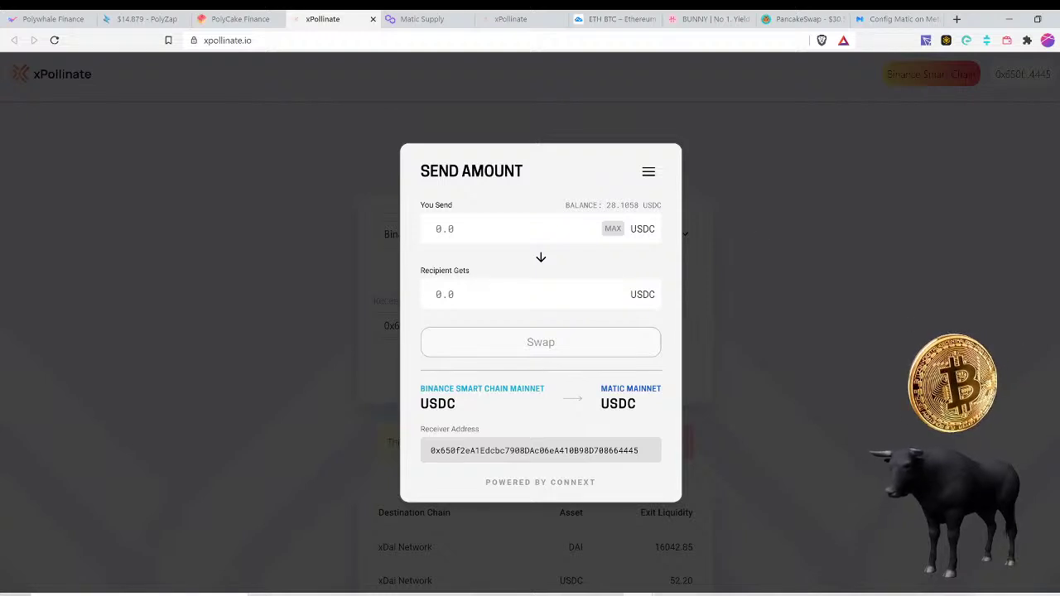
{"action": "left_click", "coordinate": [614, 228]}
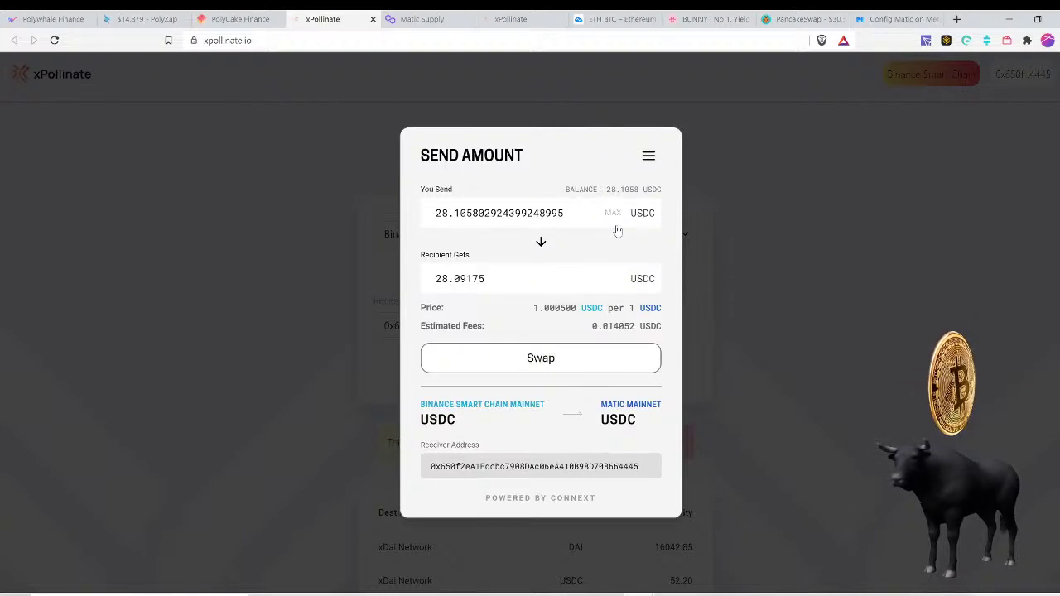
{"action": "left_click", "coordinate": [542, 364]}
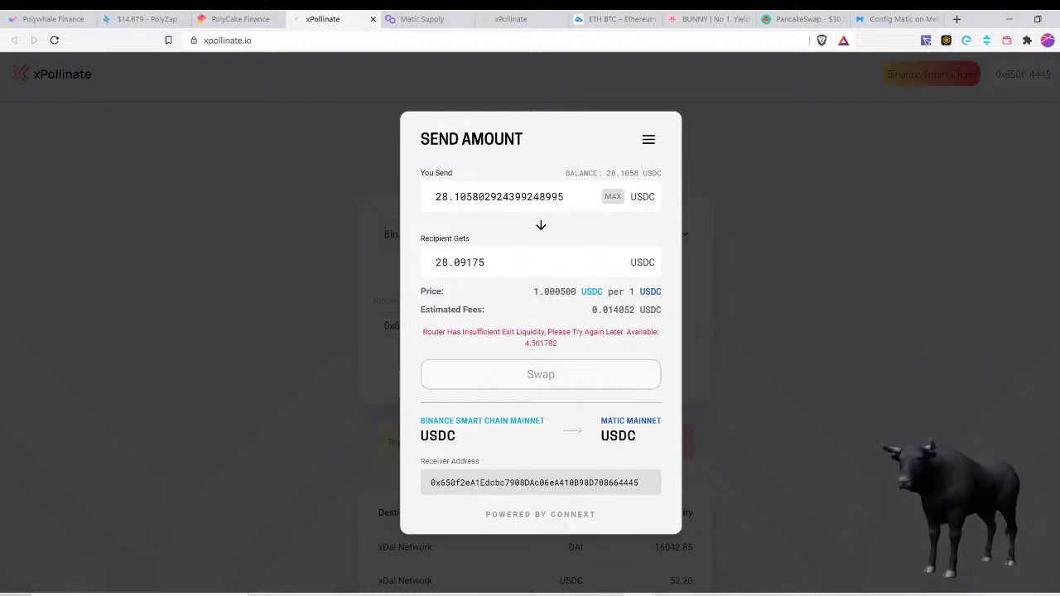
{"action": "left_click", "coordinate": [610, 207]}
{"action": "left_click", "coordinate": [546, 366]}
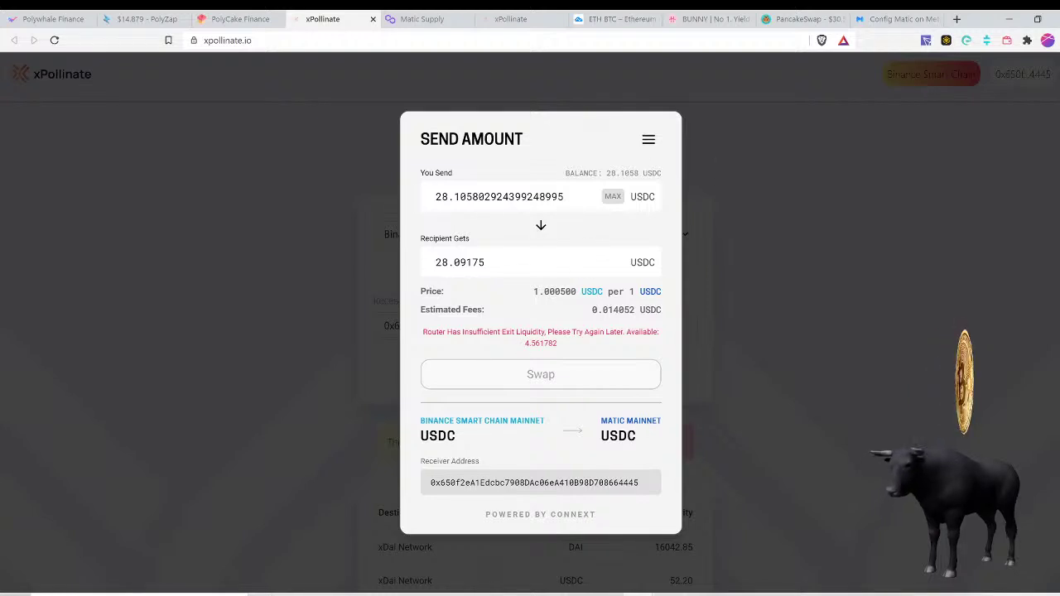
- Reload the bridge page and check the exit liquidity available on the Matic Network
{"action": "key", "text": "ctrl+l"}
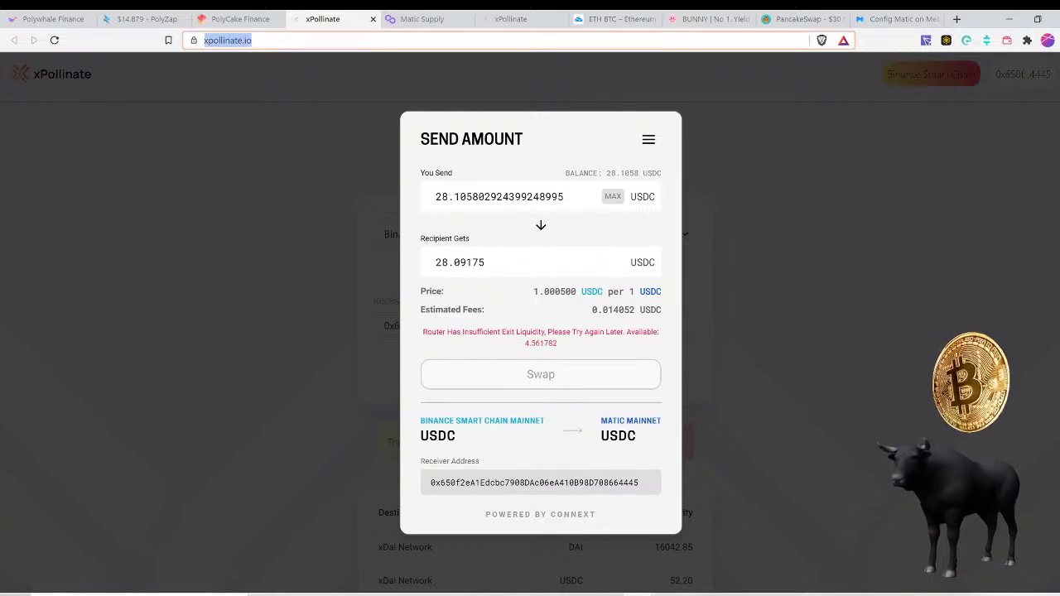
{"action": "key", "text": "Return"}
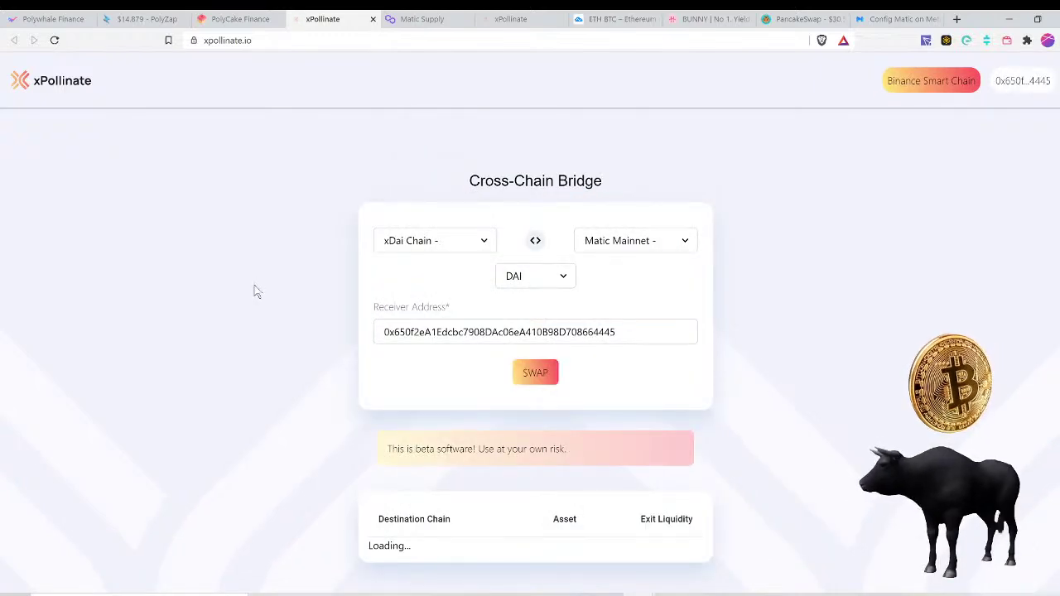
{"action": "scroll", "coordinate": [255, 292], "scroll_direction": "down", "scroll_amount": 1}
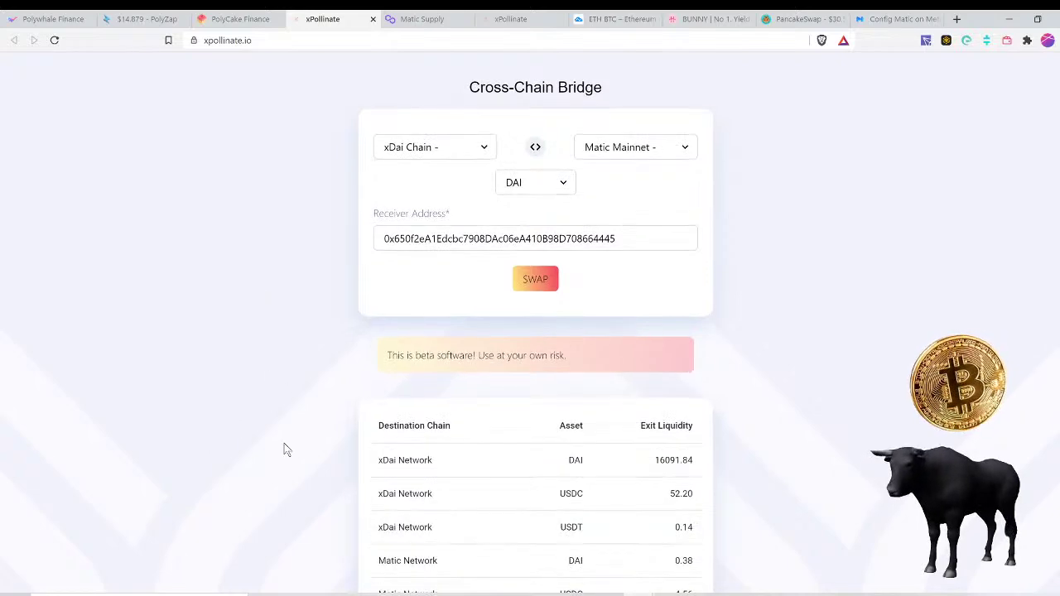
{"action": "scroll", "coordinate": [284, 450], "scroll_direction": "down", "scroll_amount": 1}
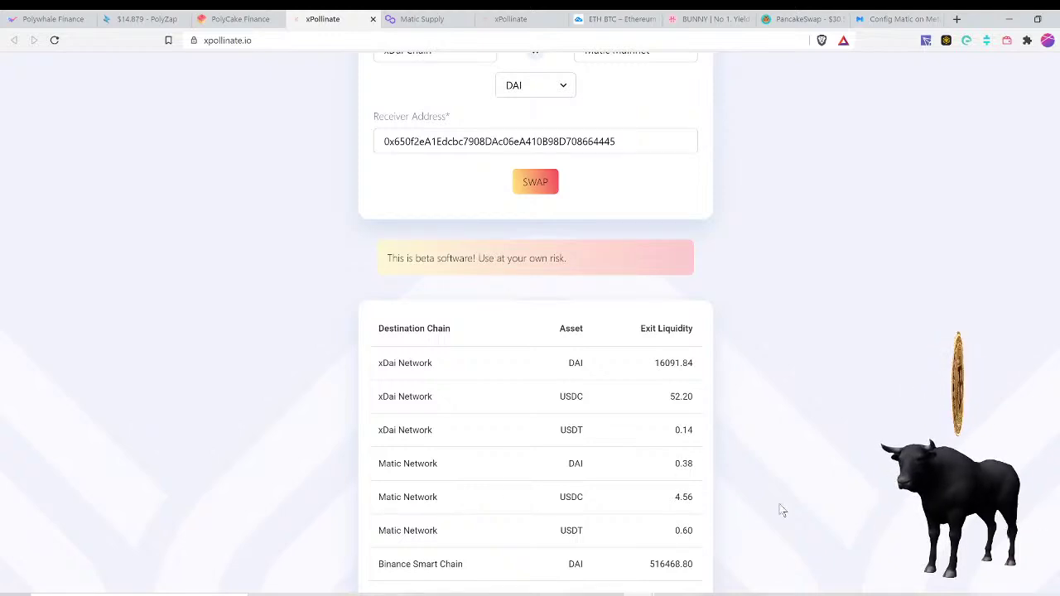
- Finish viewing the bridge's exit liquidity, switch to PolyZap and review the stats on its home page
{"action": "scroll", "coordinate": [782, 511], "scroll_direction": "down", "scroll_amount": 2}
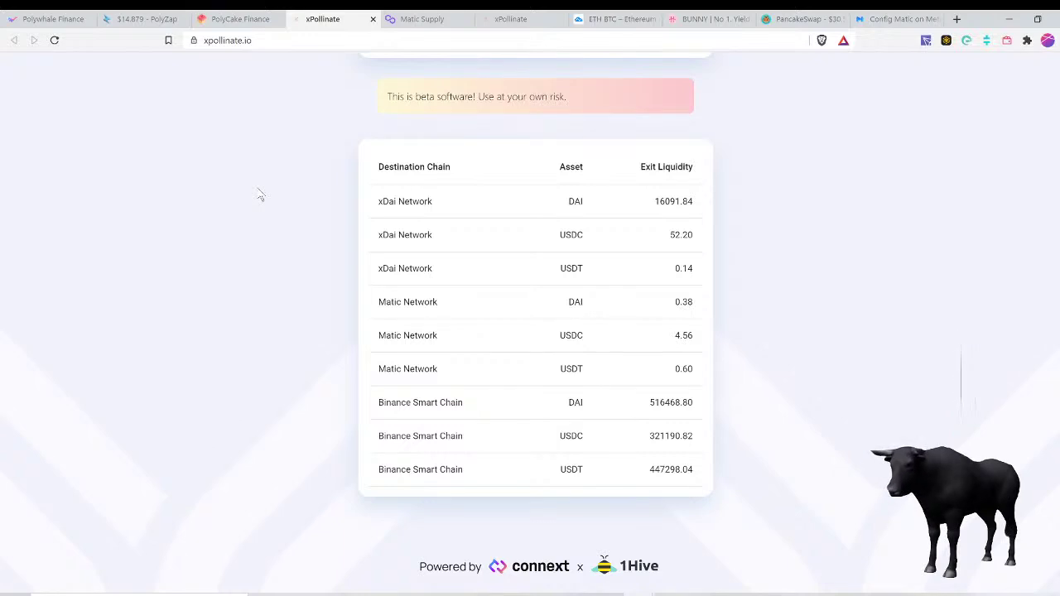
{"action": "left_click", "coordinate": [152, 19]}
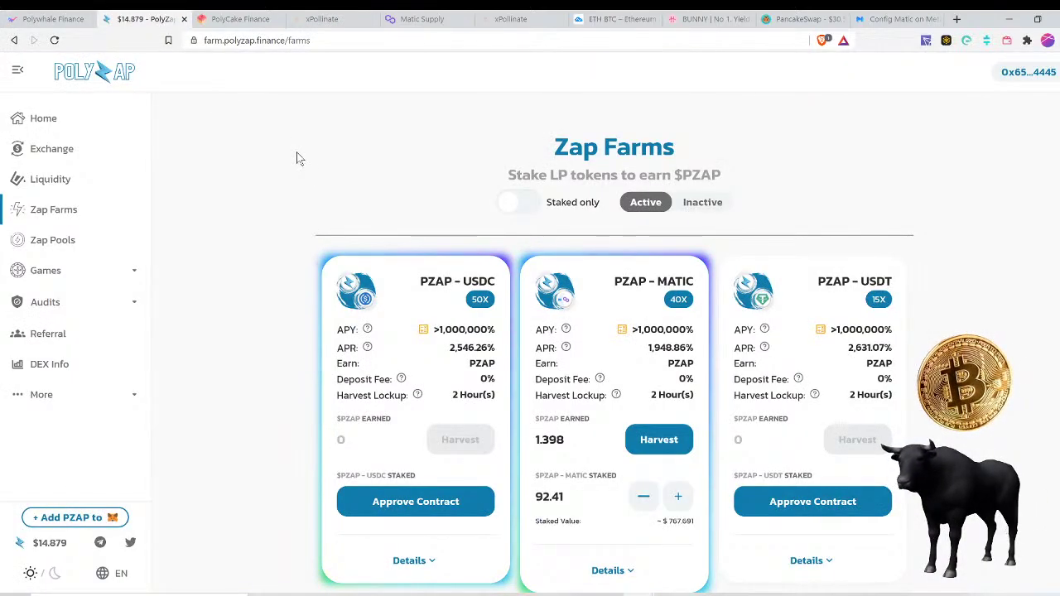
{"action": "left_click", "coordinate": [43, 119]}
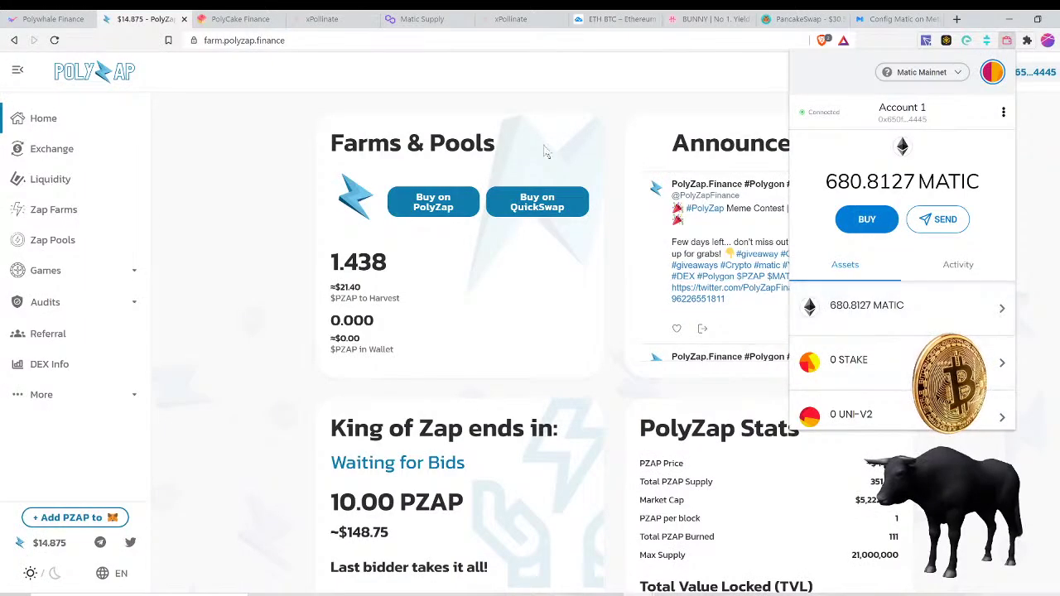
{"action": "left_click", "coordinate": [590, 105]}
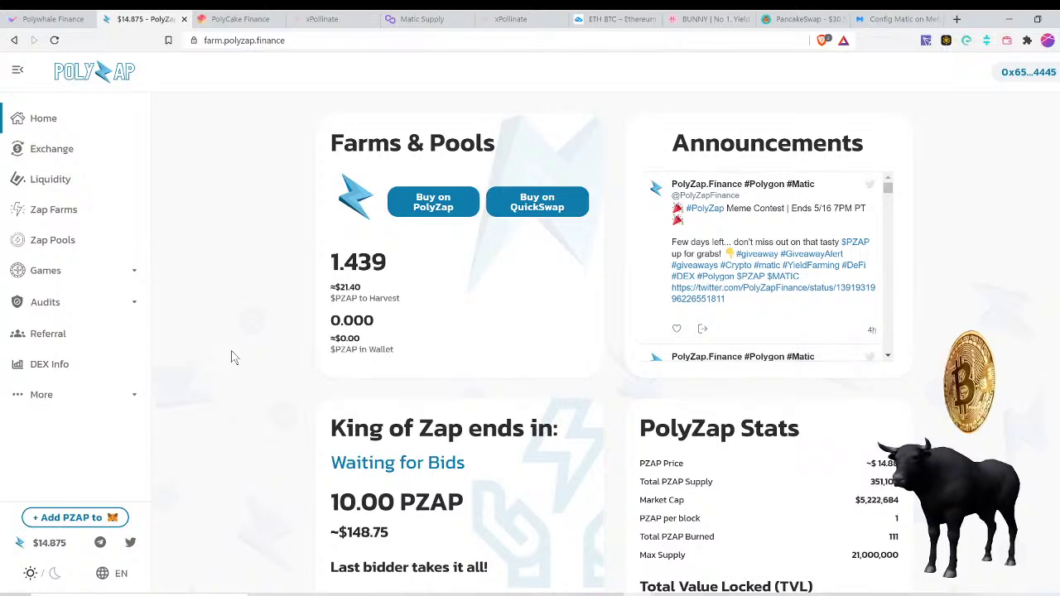
{"action": "scroll", "coordinate": [232, 358], "scroll_direction": "down", "scroll_amount": 1}
{"action": "scroll", "coordinate": [232, 358], "scroll_direction": "down", "scroll_amount": 1}
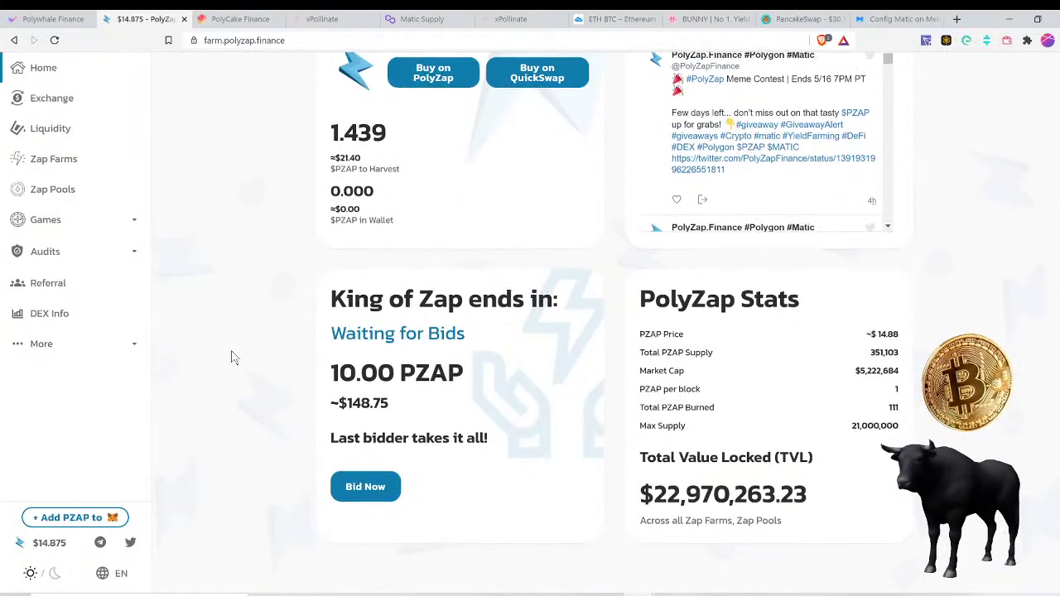
- Switch the PolyZap site to its dark theme
{"action": "left_click", "coordinate": [55, 574]}
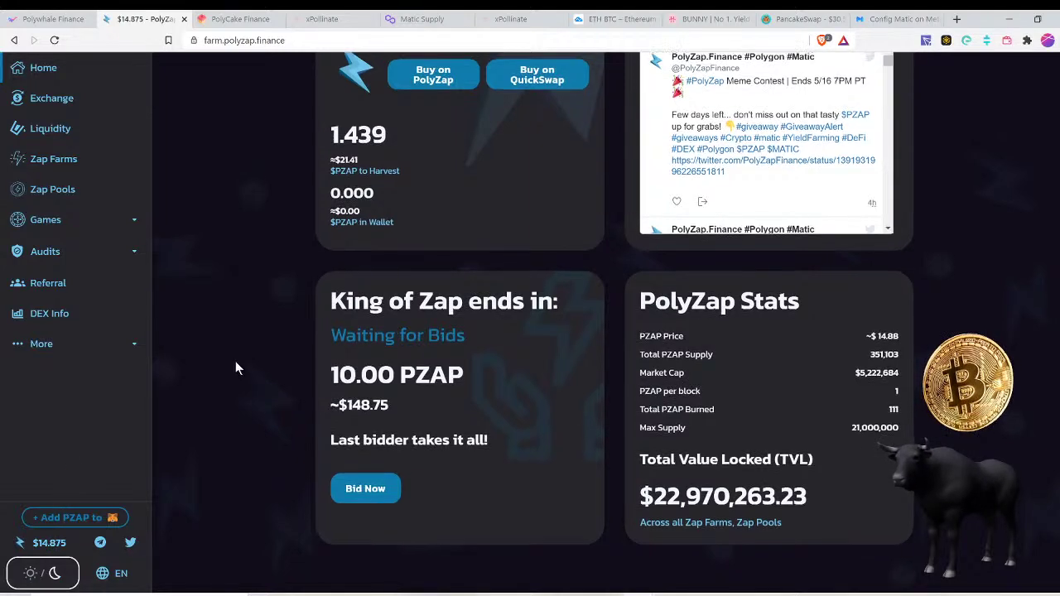
{"action": "scroll", "coordinate": [235, 368], "scroll_direction": "up", "scroll_amount": 1}
{"action": "scroll", "coordinate": [235, 368], "scroll_direction": "up", "scroll_amount": 2}
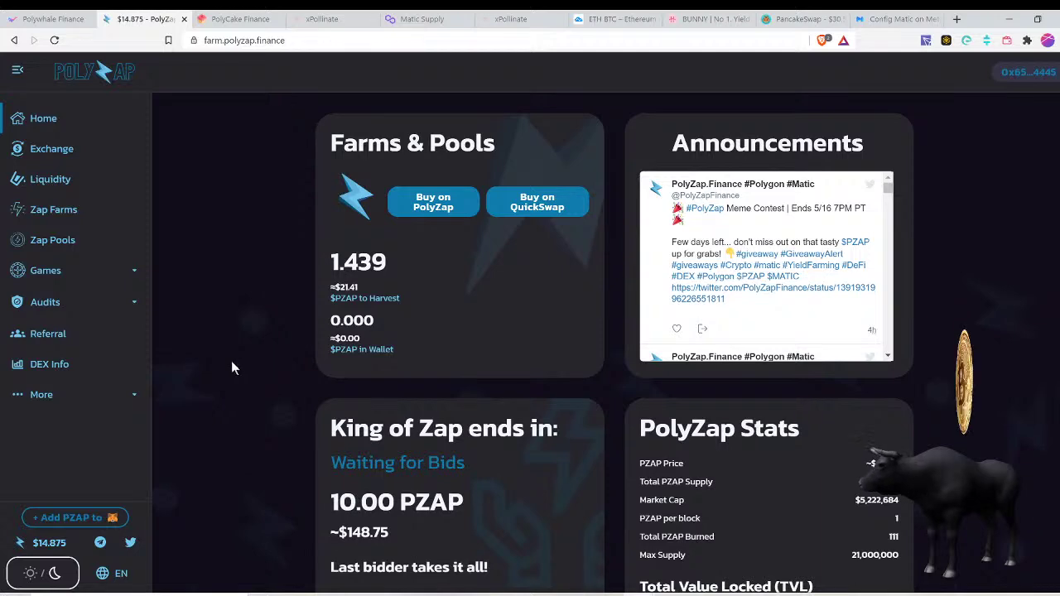
- Compare the APR, deposit fee and harvest lockup of PolyZap's Zap Farms and Zap Pools
{"action": "left_click", "coordinate": [60, 213]}
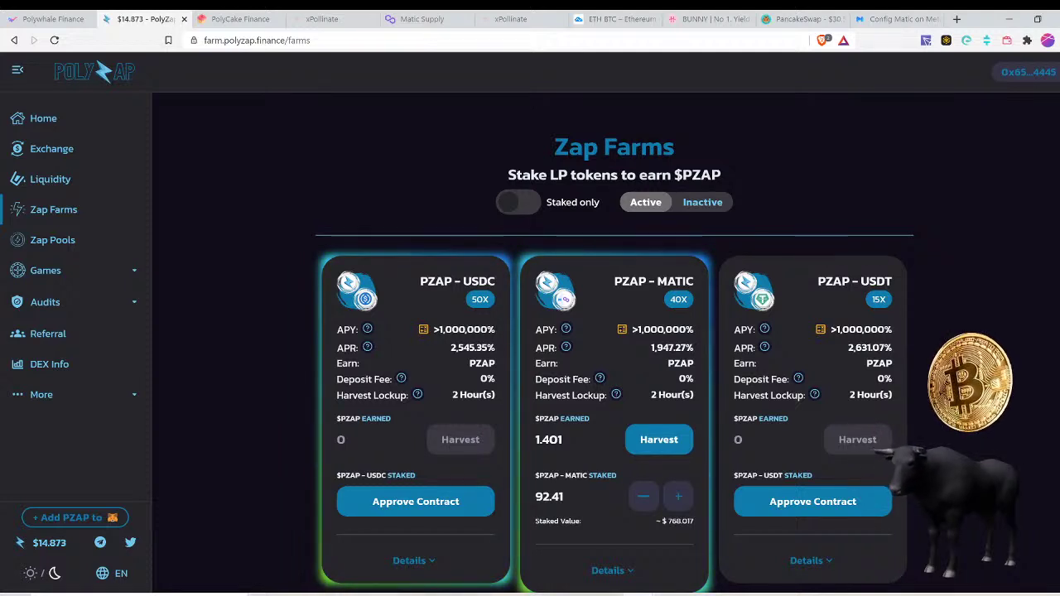
{"action": "mouse_move", "coordinate": [567, 349]}
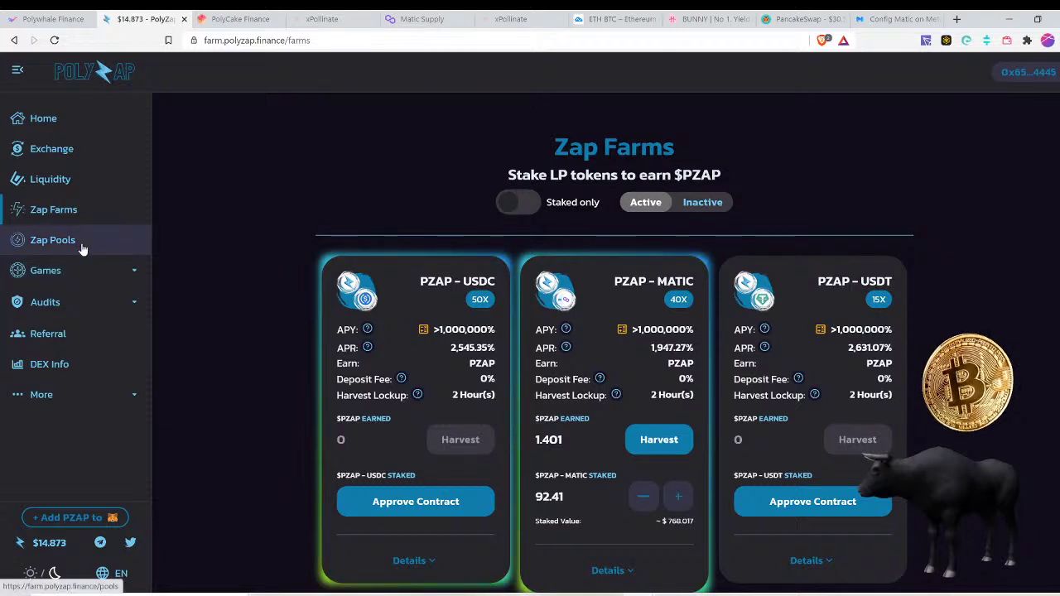
{"action": "left_click", "coordinate": [52, 240]}
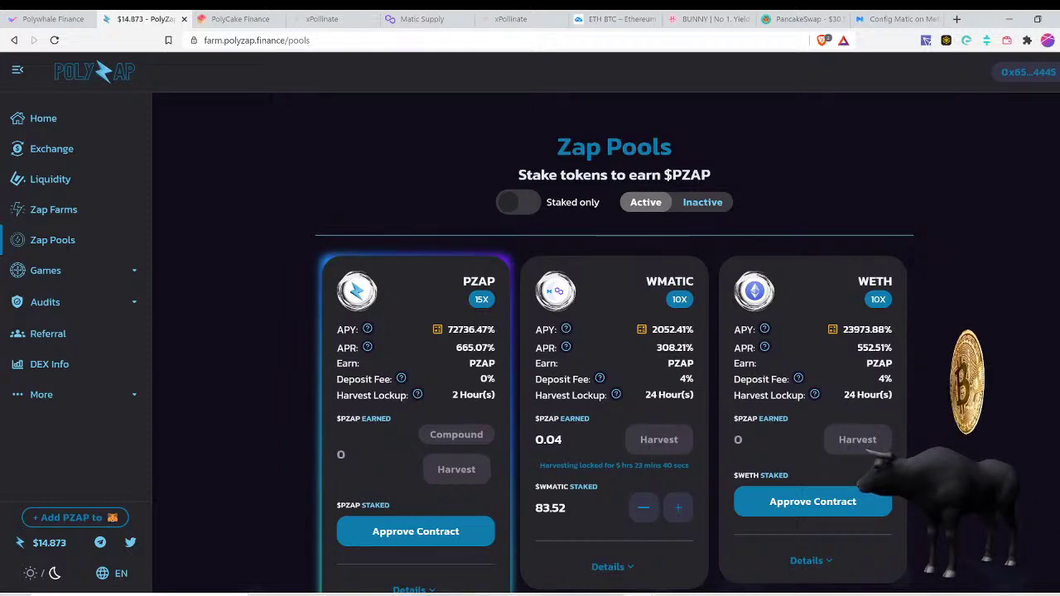
{"action": "left_click", "coordinate": [60, 212]}
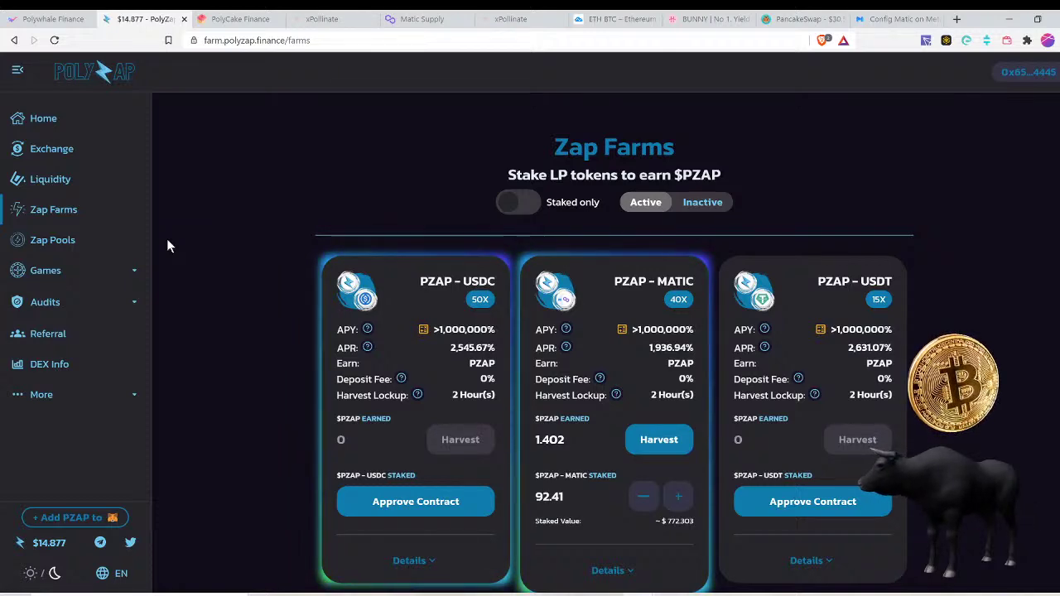
- Return to PolyZap's home page and look over its list of audits and its total value locked
{"action": "left_click", "coordinate": [61, 127]}
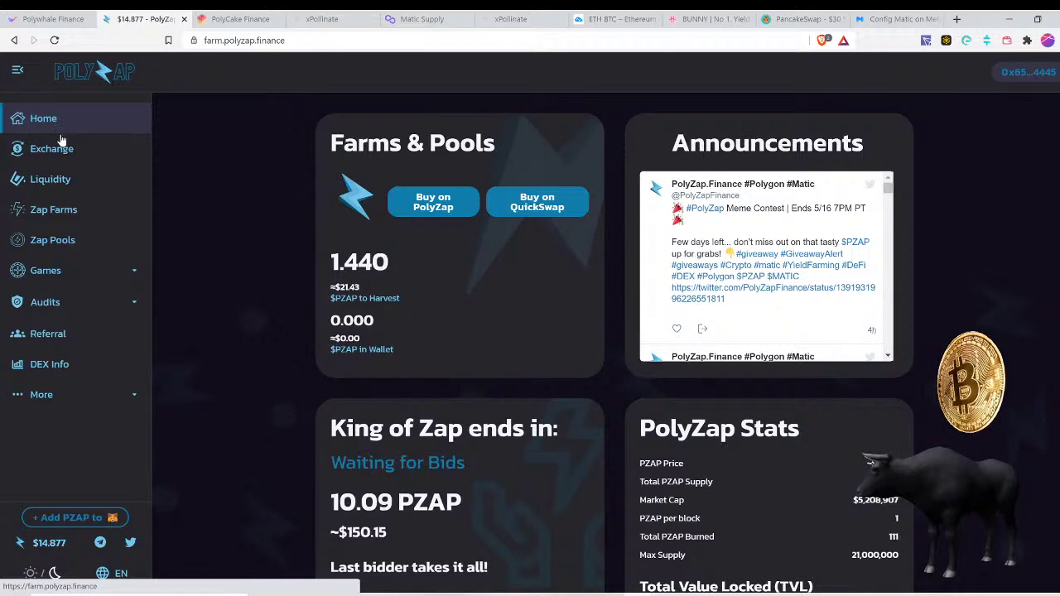
{"action": "left_click", "coordinate": [115, 309]}
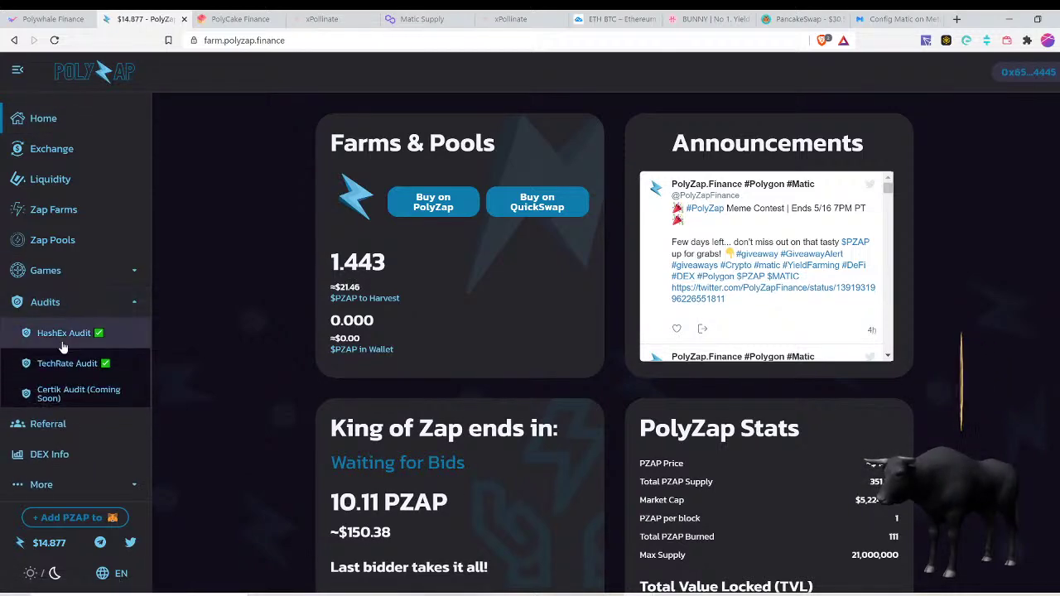
{"action": "left_click", "coordinate": [82, 306]}
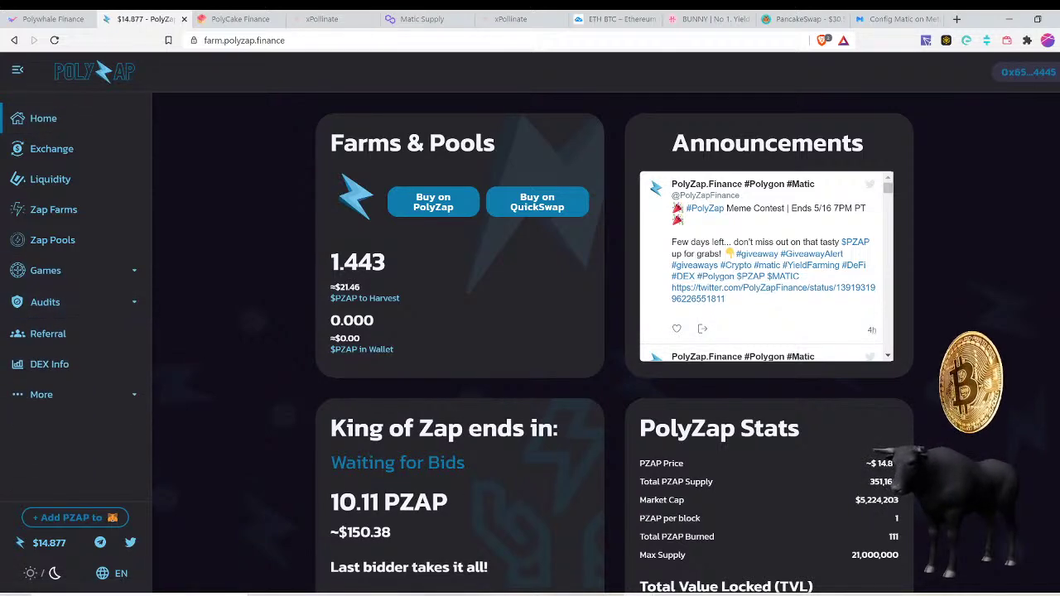
{"action": "scroll", "coordinate": [520, 427], "scroll_direction": "down", "scroll_amount": 2}
{"action": "scroll", "coordinate": [521, 426], "scroll_direction": "up", "scroll_amount": 1}
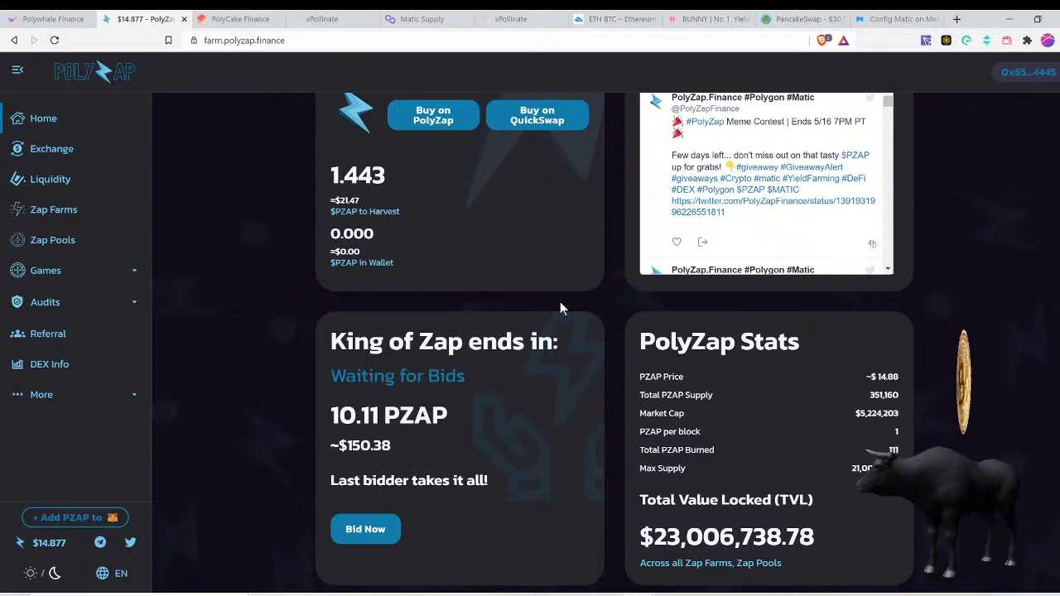
{"action": "scroll", "coordinate": [560, 305], "scroll_direction": "up", "scroll_amount": 2}
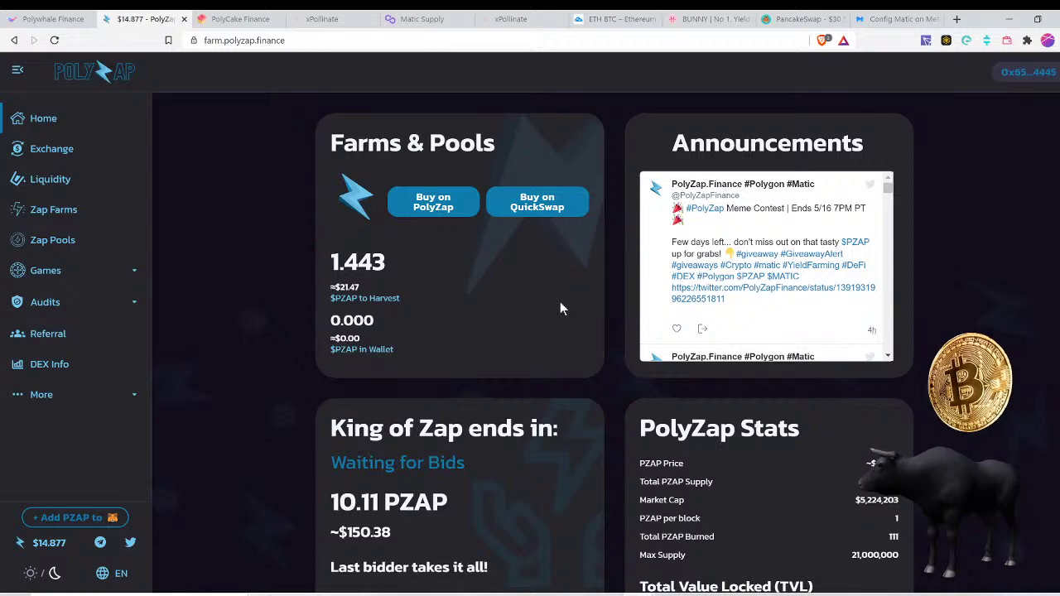
- Switch to PolyCake Finance and review the APR and deposit fees of its LP token farms
{"action": "left_click", "coordinate": [242, 20]}
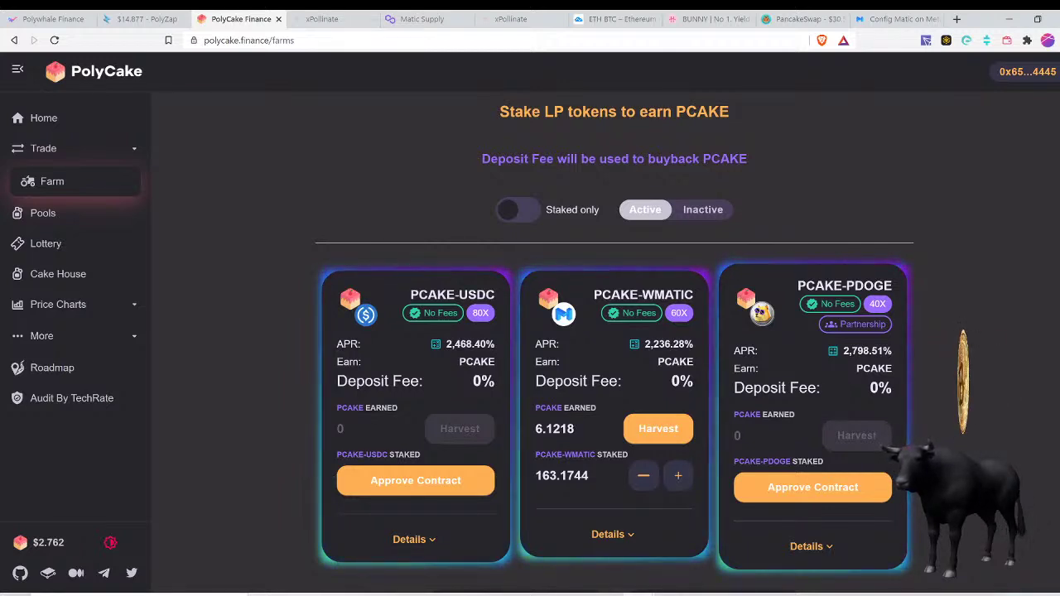
{"action": "key", "text": "ctrl+l"}
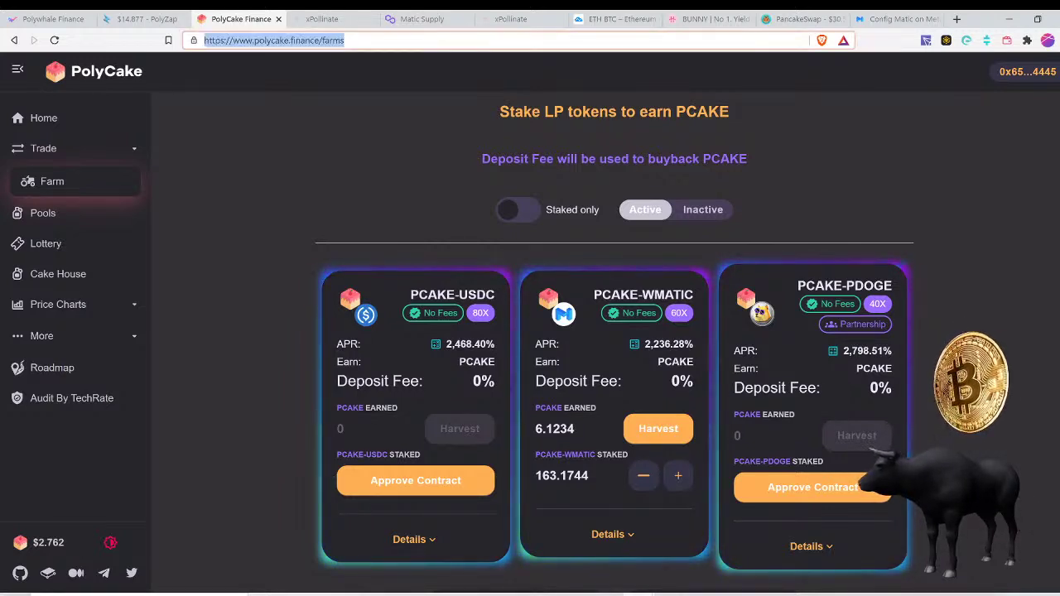
{"action": "key", "text": "Return"}
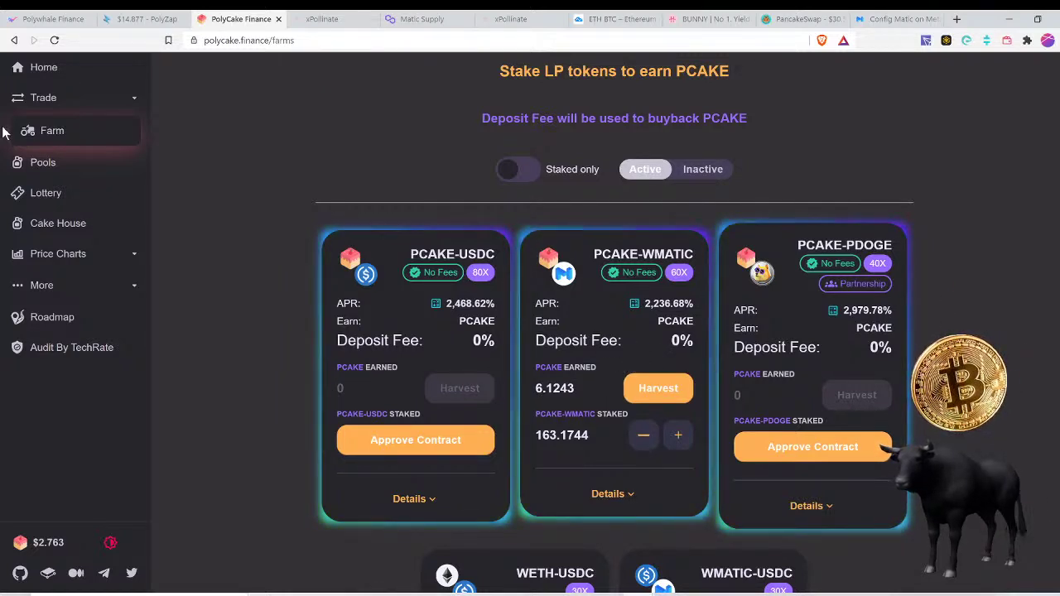
- Examine PolyCake's token pools and their deposit fees, and return to its farms page
{"action": "left_click", "coordinate": [73, 164]}
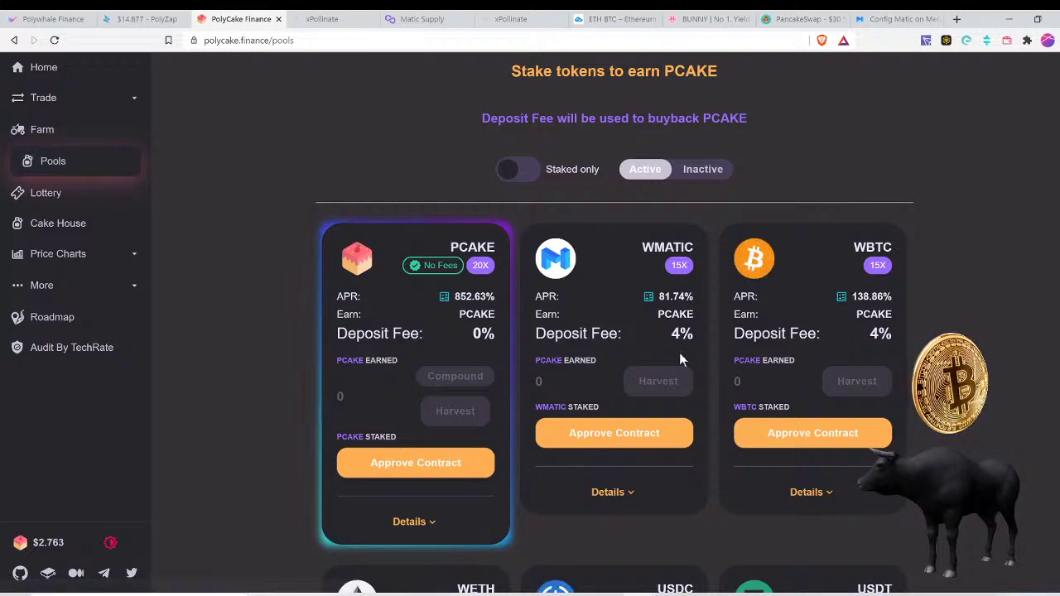
{"action": "scroll", "coordinate": [972, 358], "scroll_direction": "down", "scroll_amount": 4}
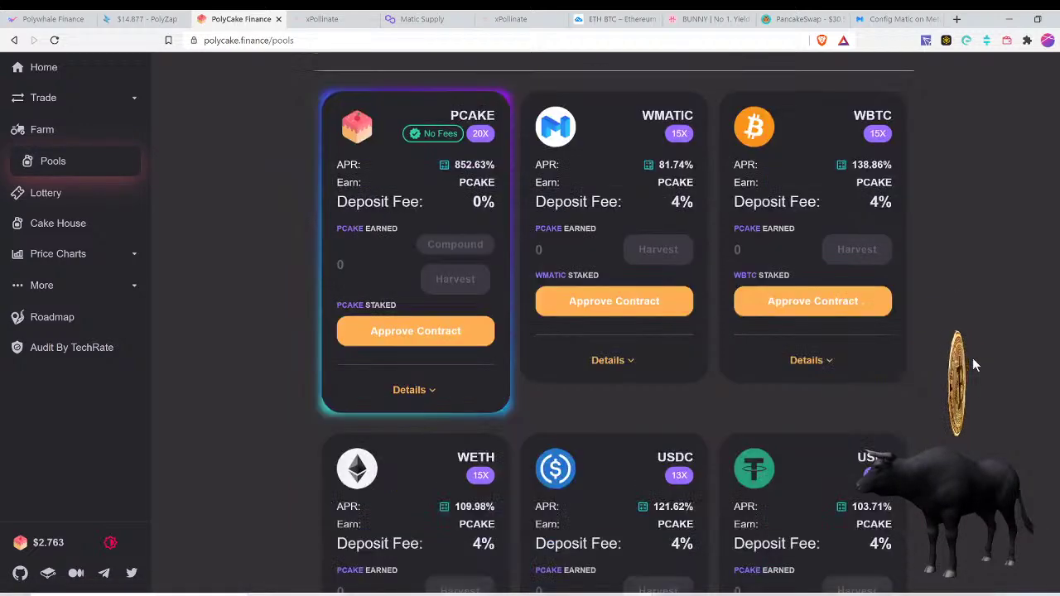
{"action": "scroll", "coordinate": [973, 358], "scroll_direction": "up", "scroll_amount": 5}
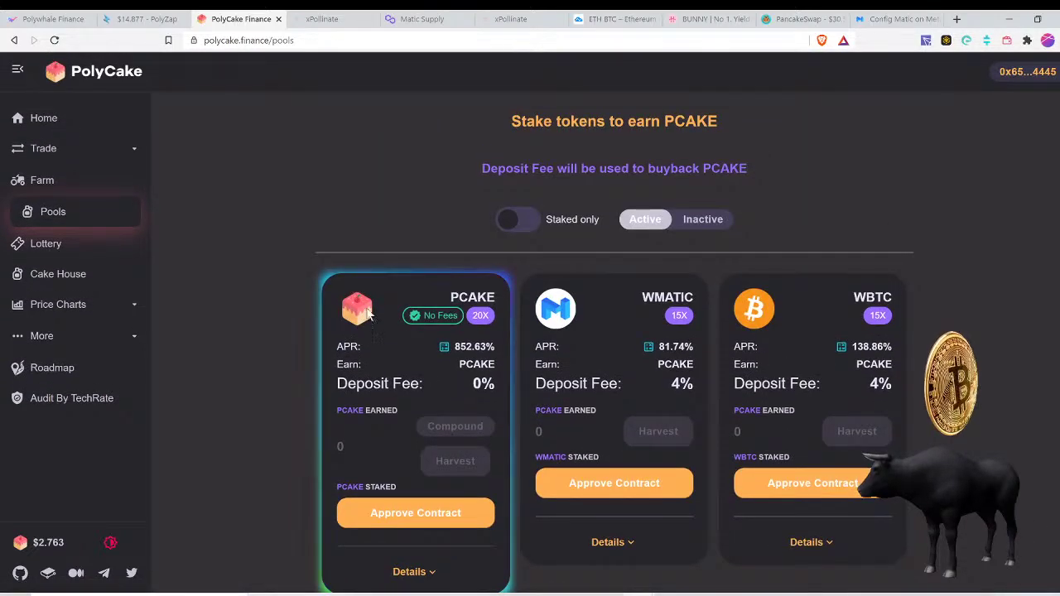
{"action": "left_click", "coordinate": [43, 189]}
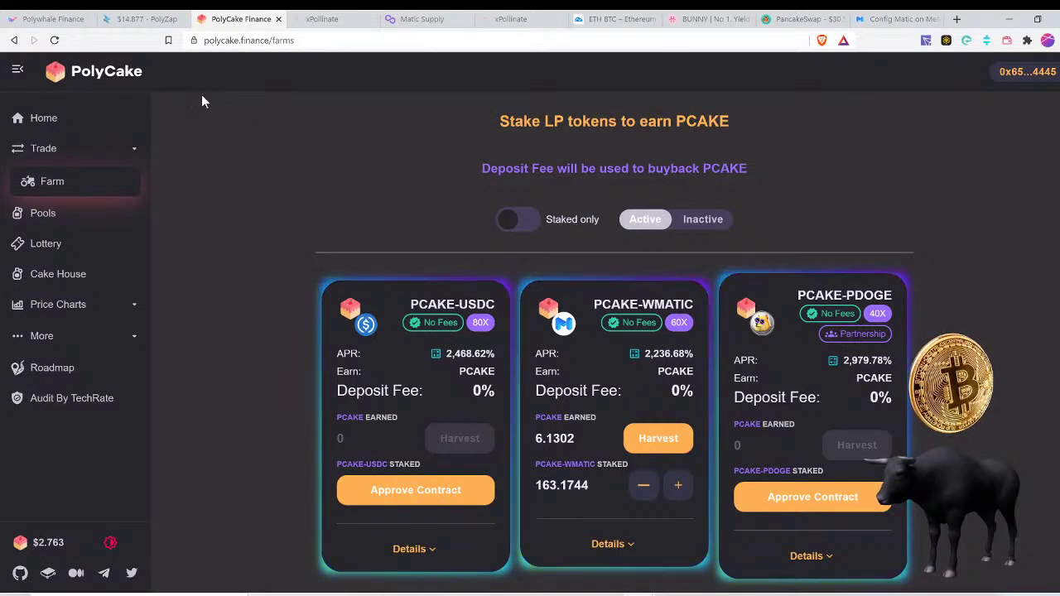
{"action": "left_click", "coordinate": [278, 40]}
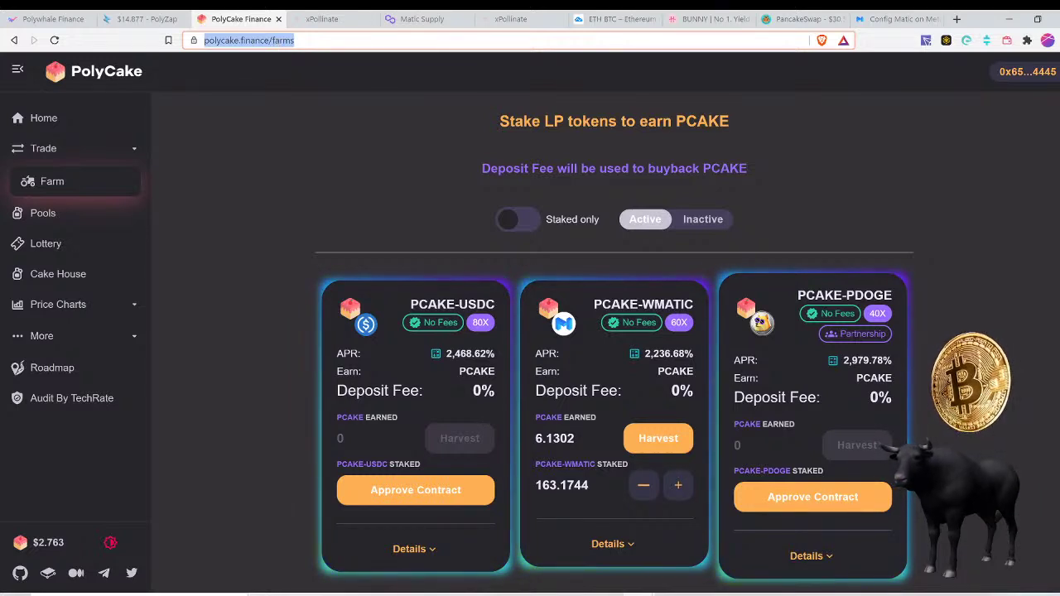
{"action": "key", "text": "alt+Tab"}
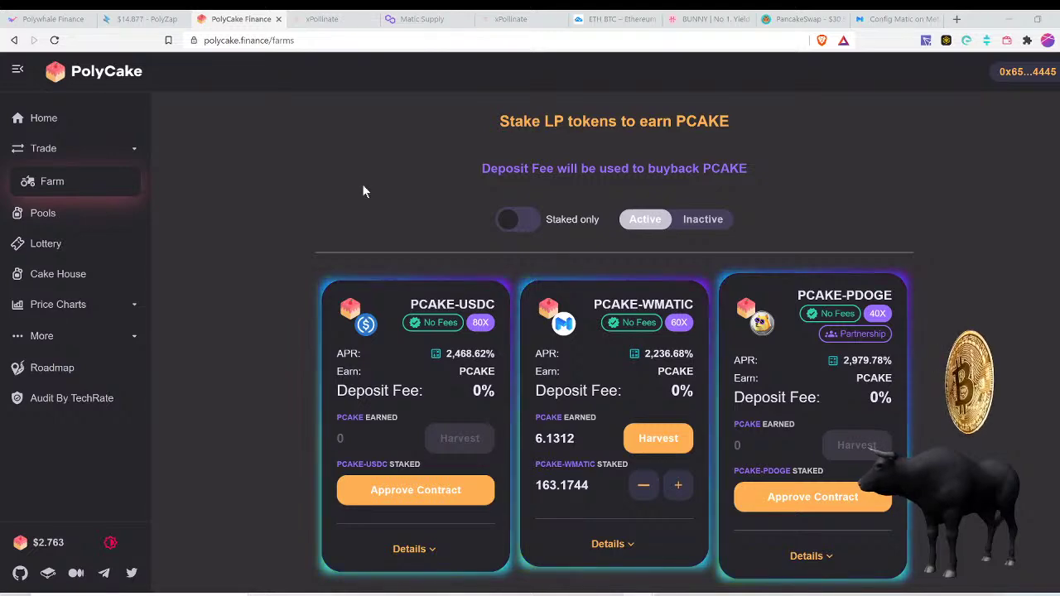
- Switch to Polywhale Finance, open its home page from the Ocean farms and try reloading it
{"action": "left_click", "coordinate": [52, 18]}
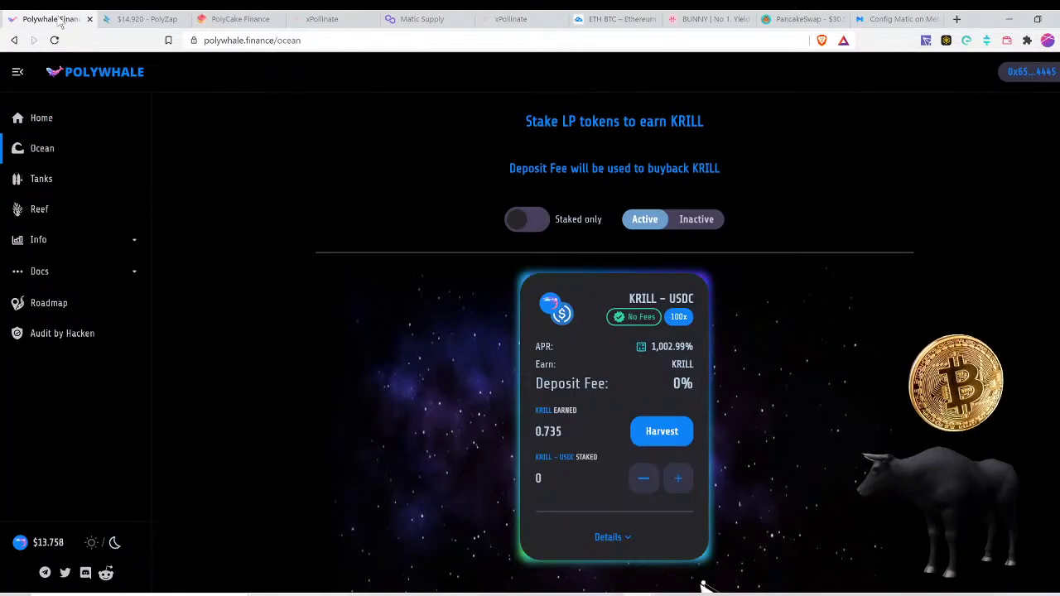
{"action": "left_click", "coordinate": [59, 117]}
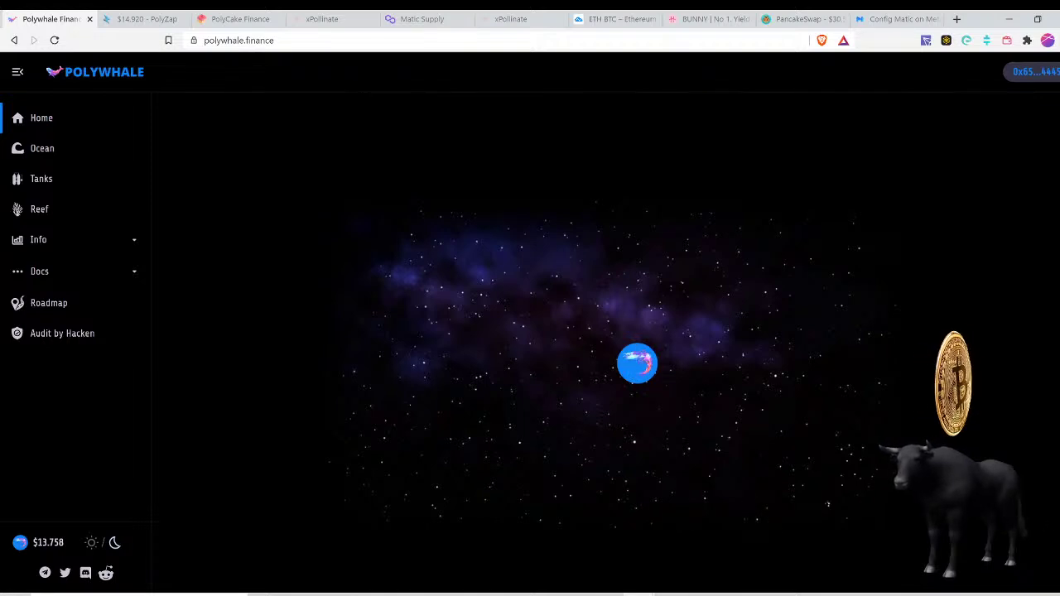
{"action": "key", "text": "ctrl+l"}
{"action": "key", "text": "Return"}
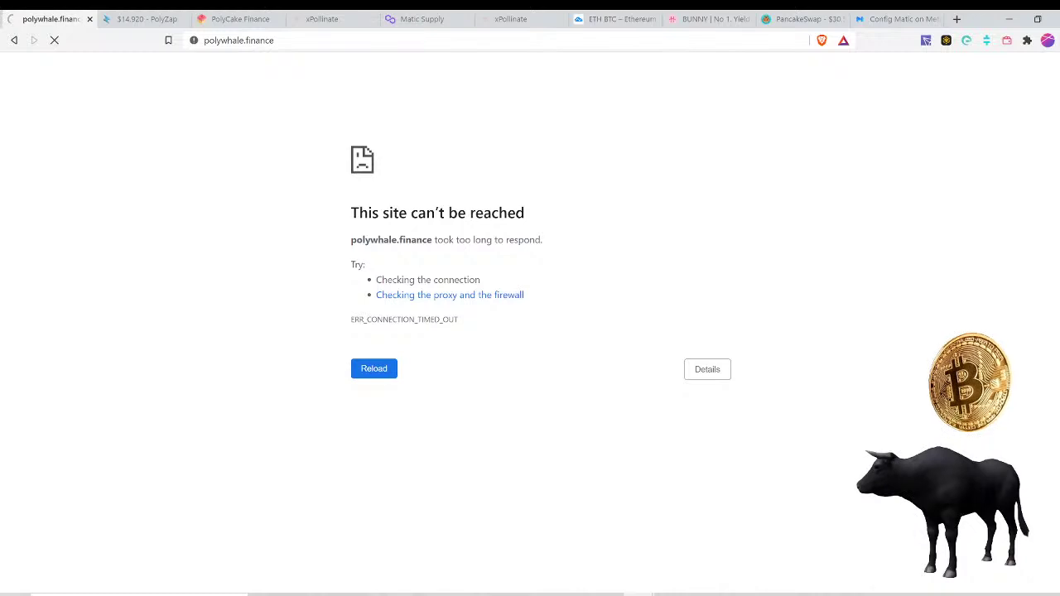
{"action": "key", "text": "ctrl+l"}
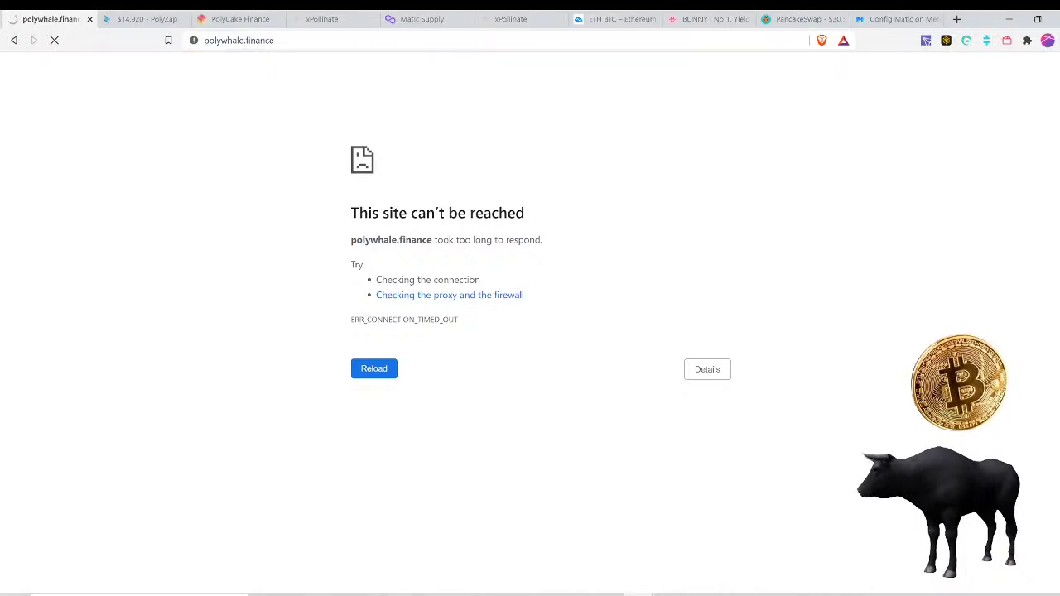
{"action": "key", "text": "Return"}
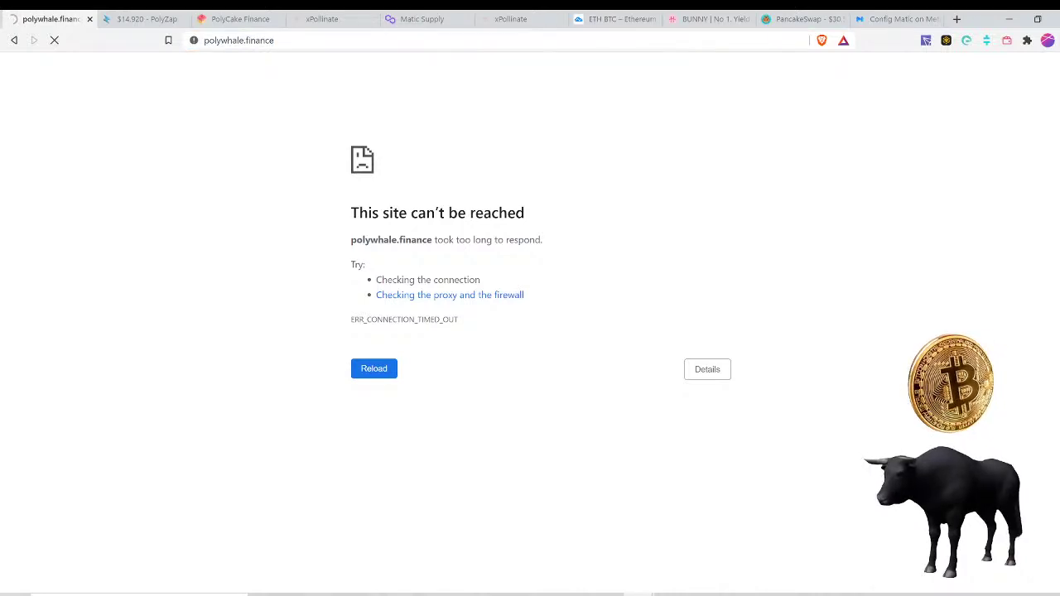
- Return to xPollinate by way of PolyZap and check the exit liquidity for each destination chain and asset
{"action": "left_click", "coordinate": [157, 23]}
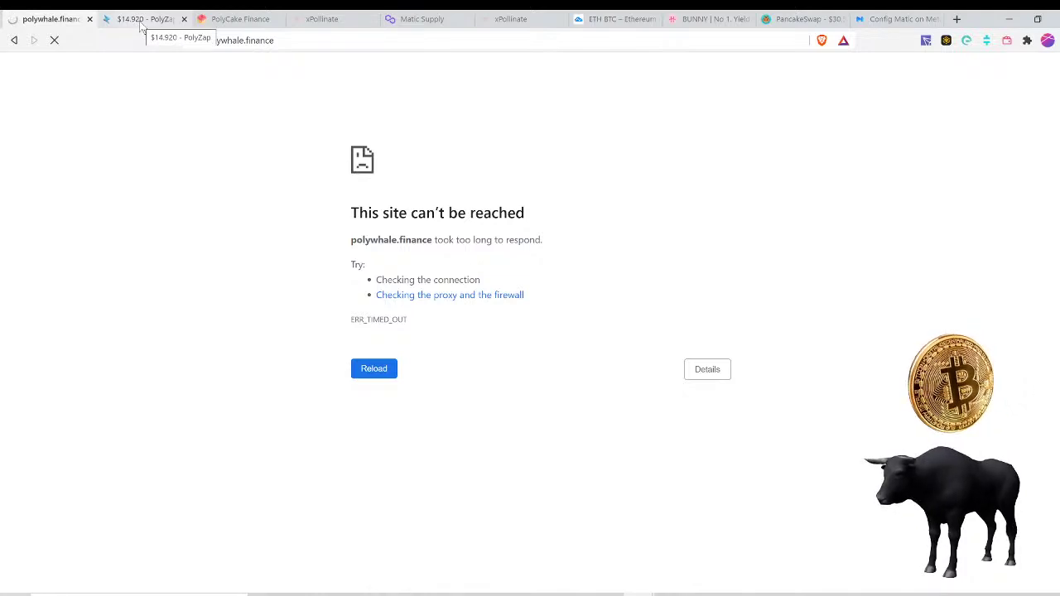
{"action": "left_click", "coordinate": [141, 20]}
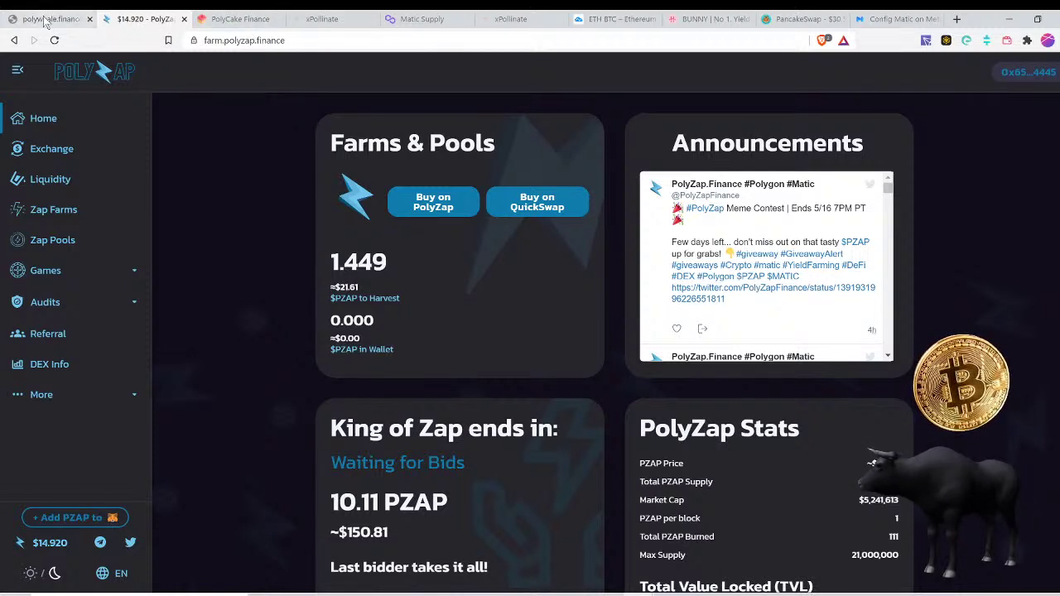
{"action": "left_click", "coordinate": [523, 21]}
{"action": "scroll", "coordinate": [862, 439], "scroll_direction": "down", "scroll_amount": 3}
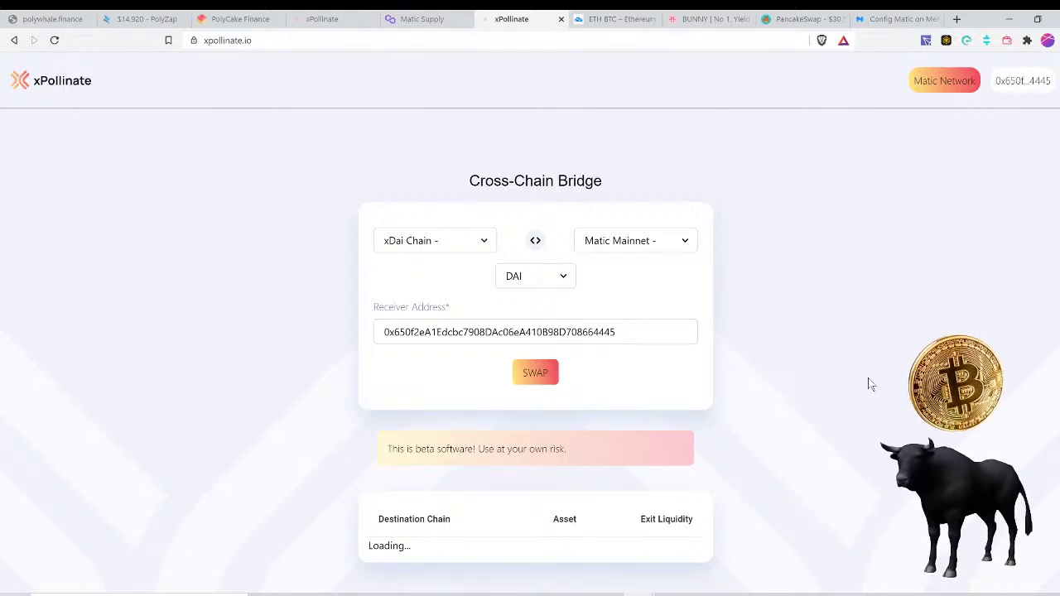
{"action": "scroll", "coordinate": [869, 384], "scroll_direction": "down", "scroll_amount": 2}
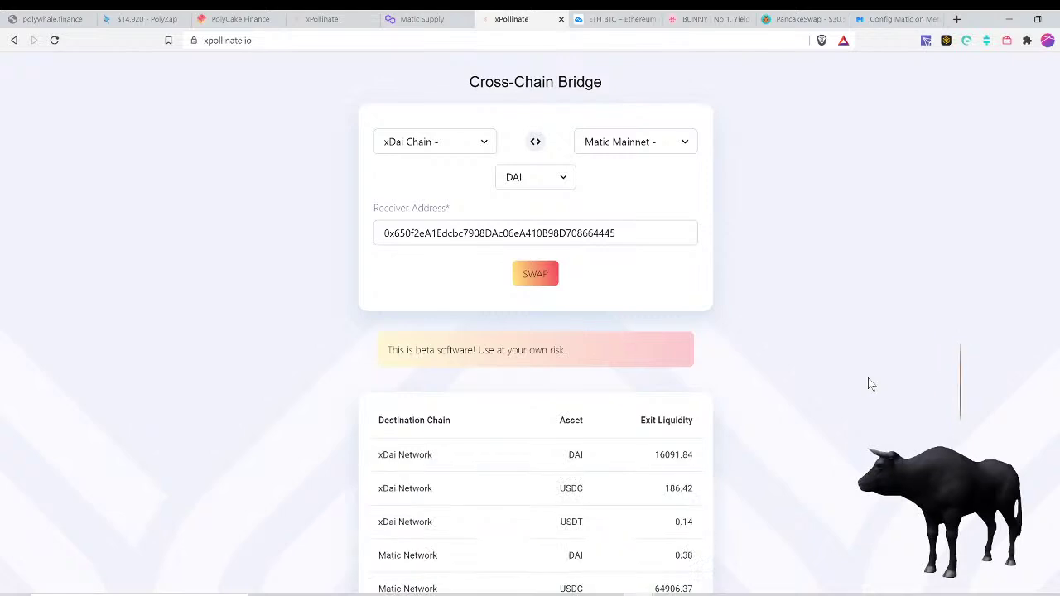
{"action": "scroll", "coordinate": [868, 383], "scroll_direction": "down", "scroll_amount": 4}
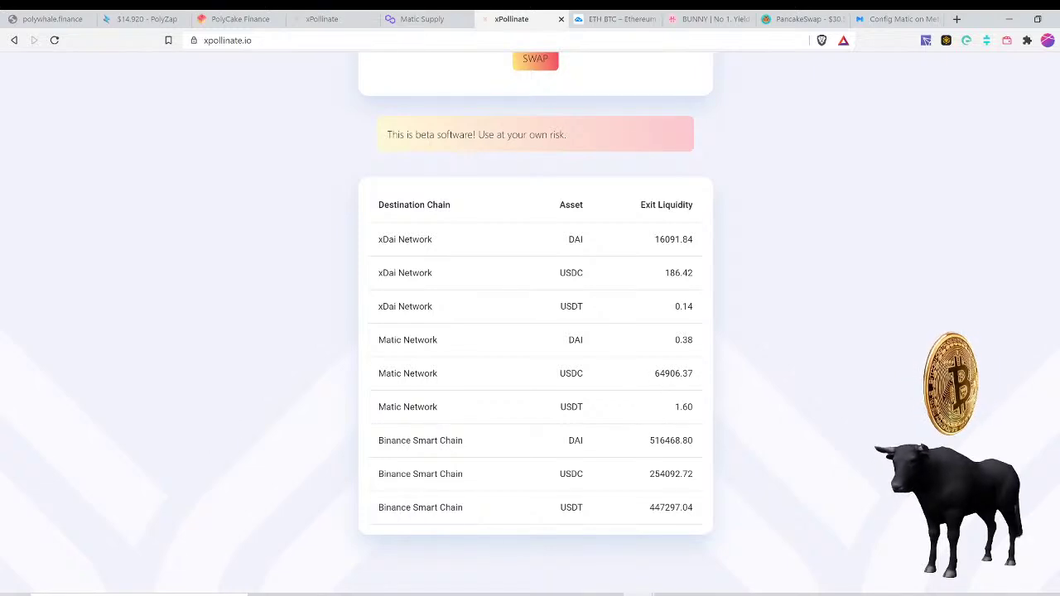
- Set the bridge to transfer USDC from Binance Smart Chain Mainnet to Matic Mainnet and start the swap
{"action": "scroll", "coordinate": [804, 303], "scroll_direction": "up", "scroll_amount": 4}
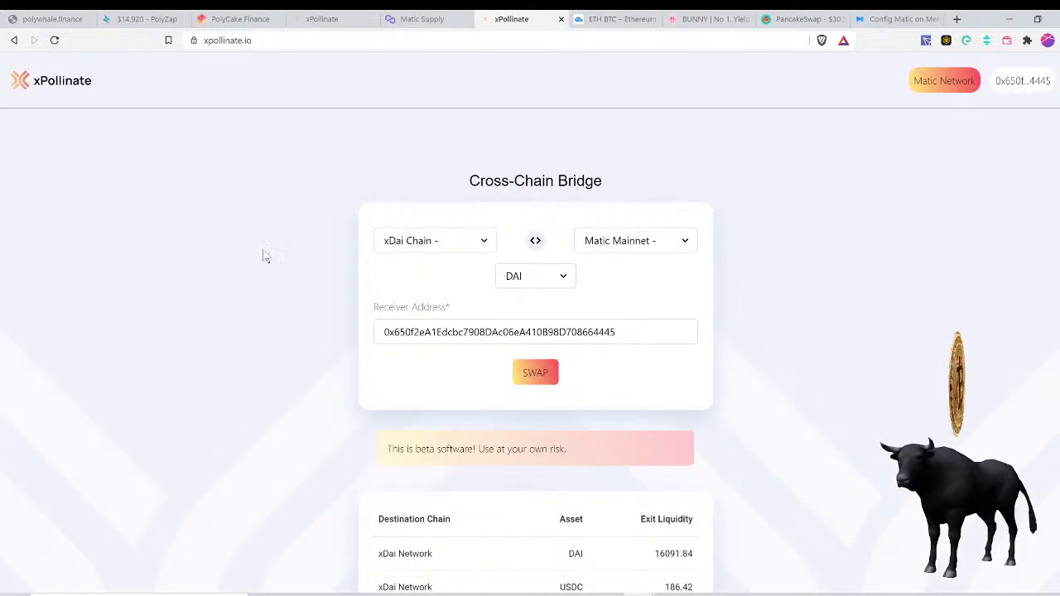
{"action": "left_click", "coordinate": [435, 246]}
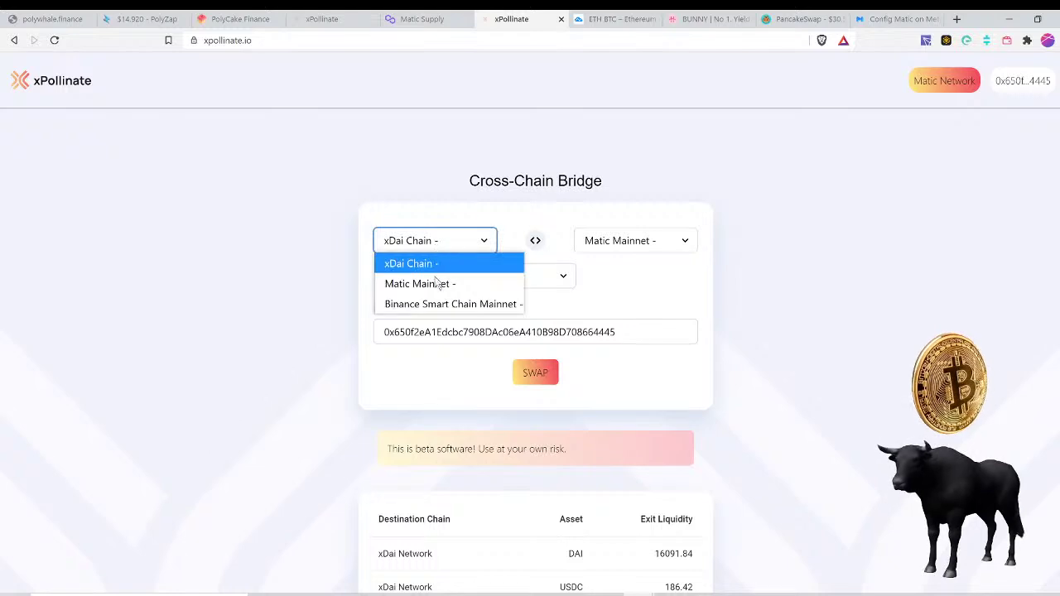
{"action": "left_click", "coordinate": [438, 304]}
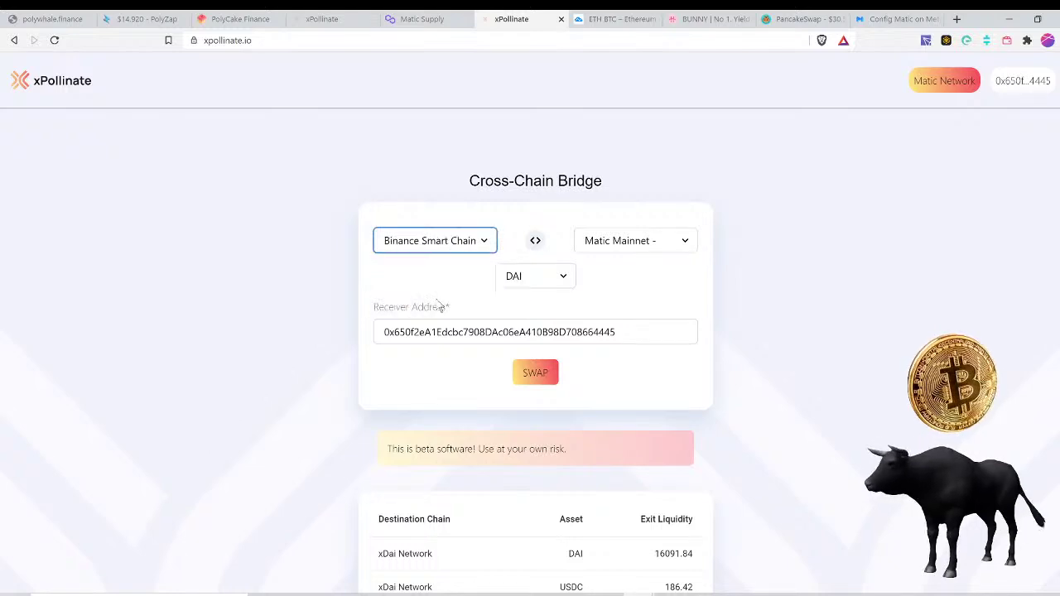
{"action": "left_click", "coordinate": [541, 276]}
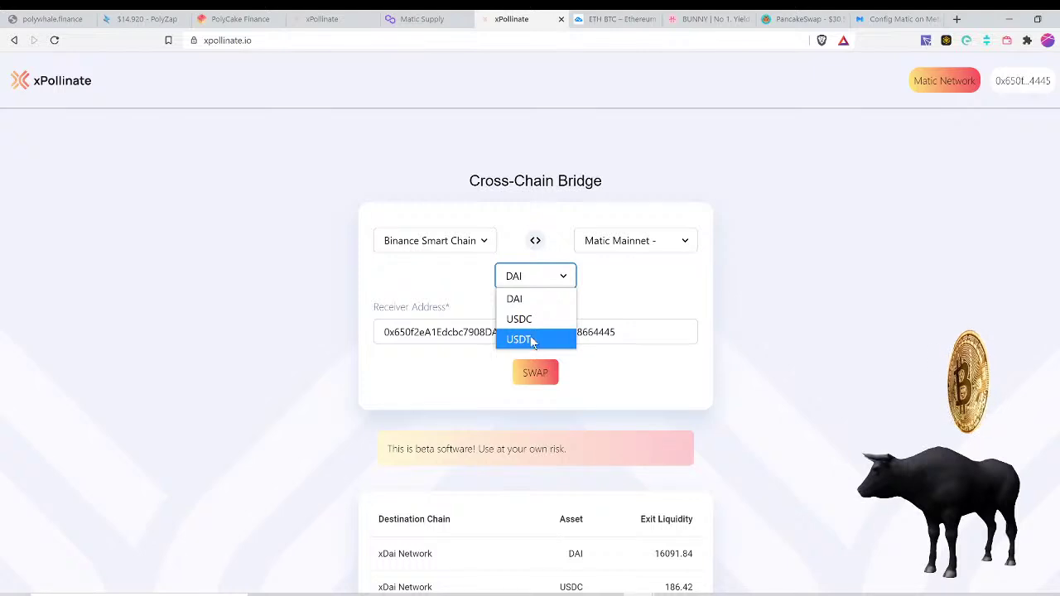
{"action": "left_click", "coordinate": [519, 320]}
{"action": "left_click", "coordinate": [535, 374]}
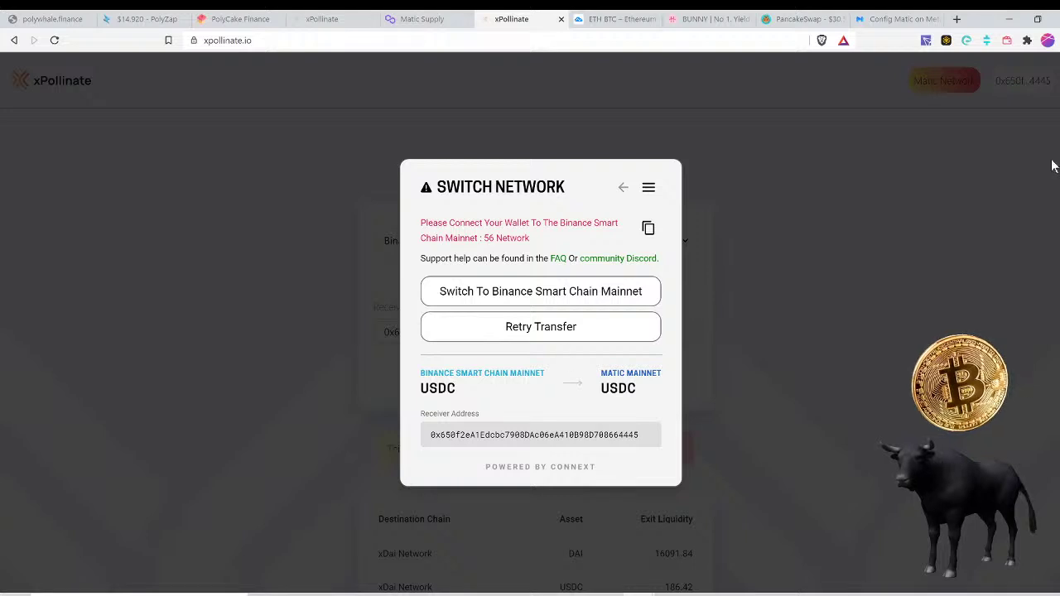
- Switch the wallet network to Binance Smart Chain, retry the transfer and sign the Connext login request
{"action": "left_click", "coordinate": [1007, 44]}
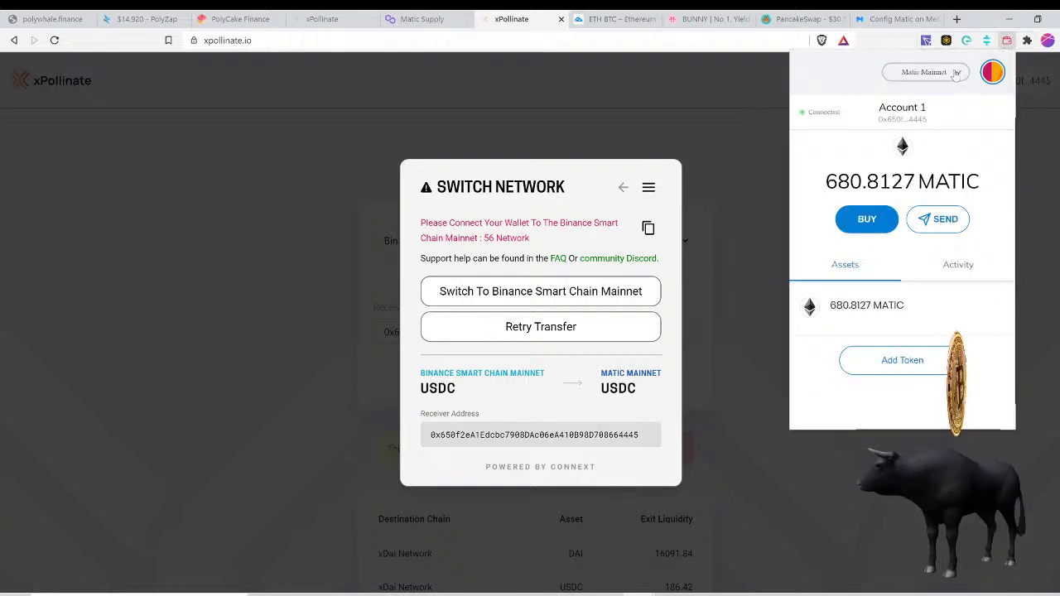
{"action": "left_click", "coordinate": [956, 76]}
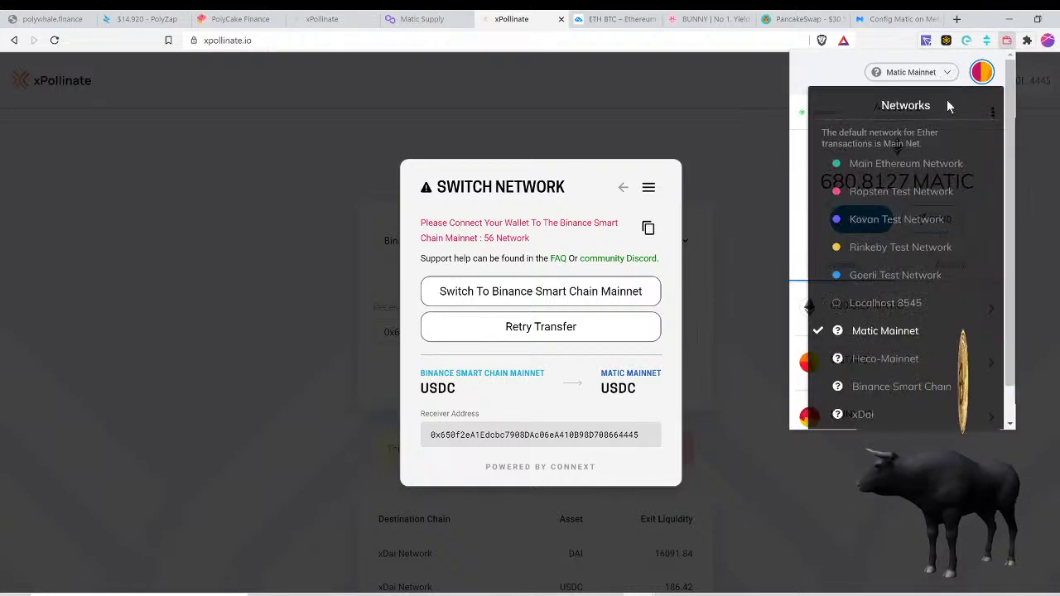
{"action": "left_click", "coordinate": [905, 394]}
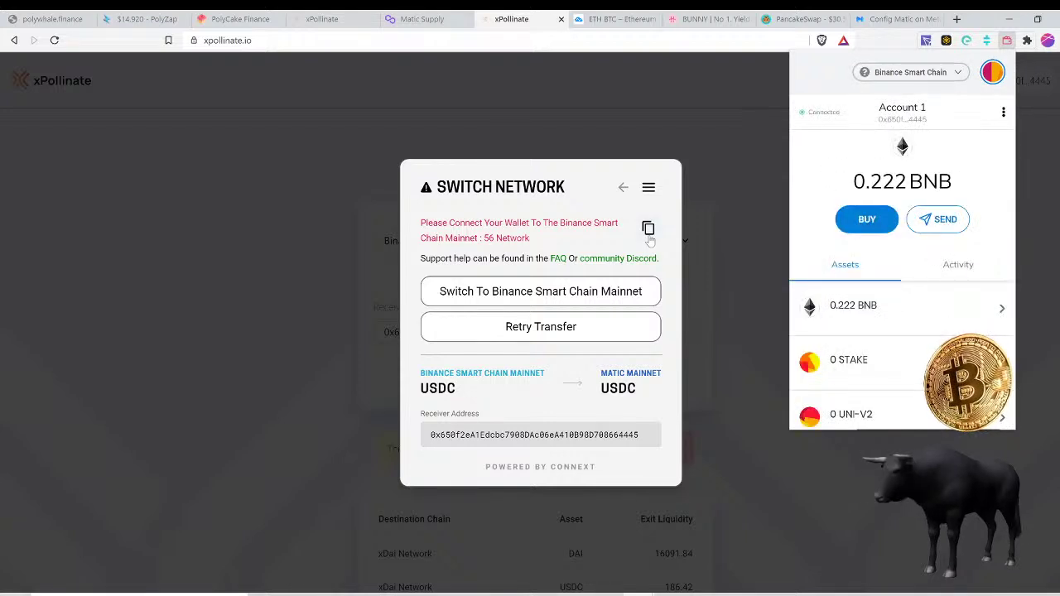
{"action": "left_click", "coordinate": [580, 336]}
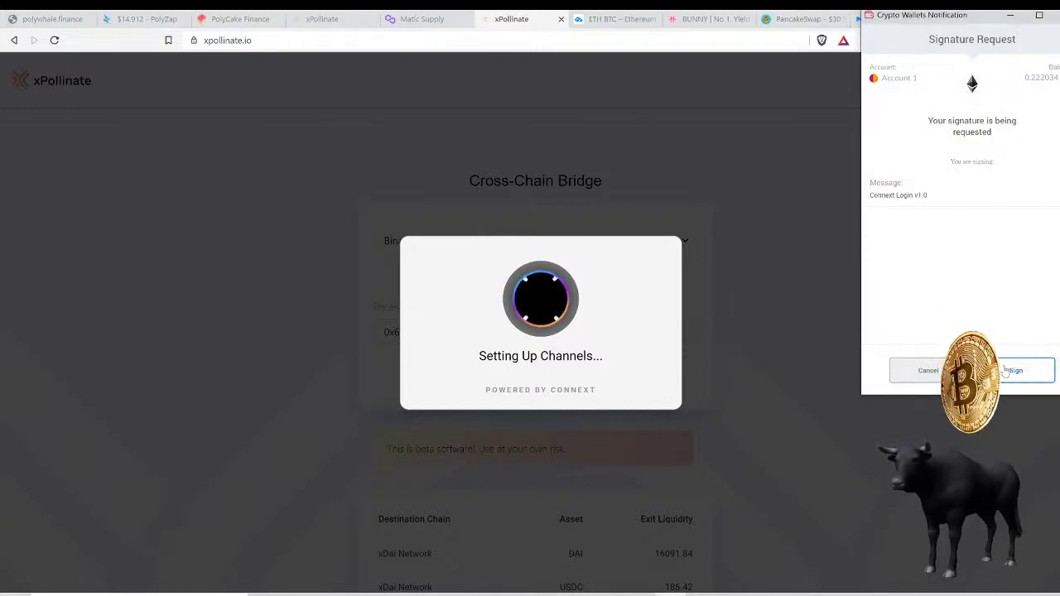
{"action": "left_click", "coordinate": [1009, 373]}
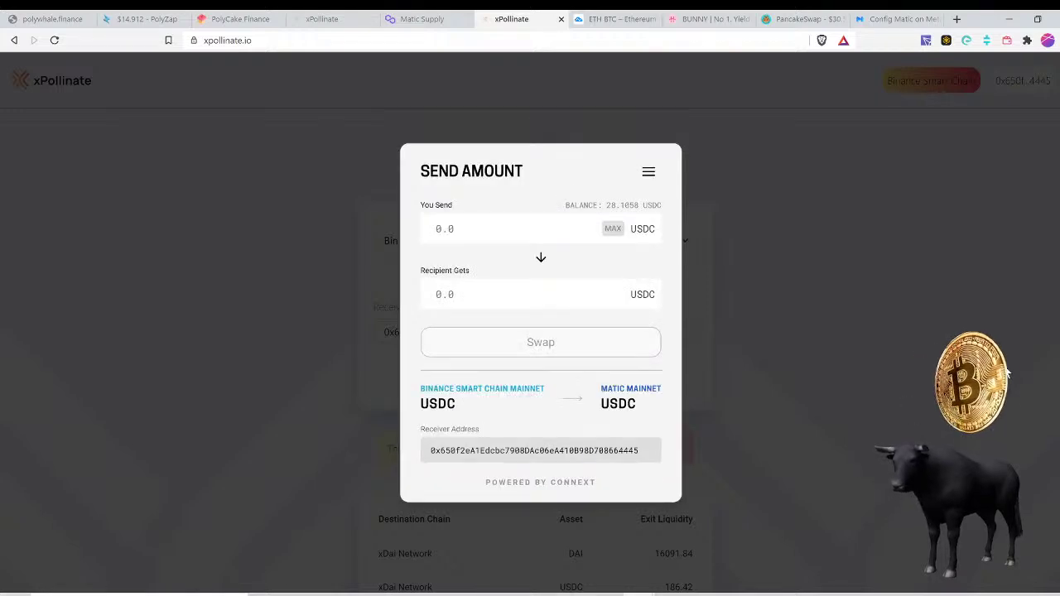
- Swap the maximum available USDC balance to Matic Mainnet and confirm the transfer in the wallet
{"action": "left_click", "coordinate": [613, 240]}
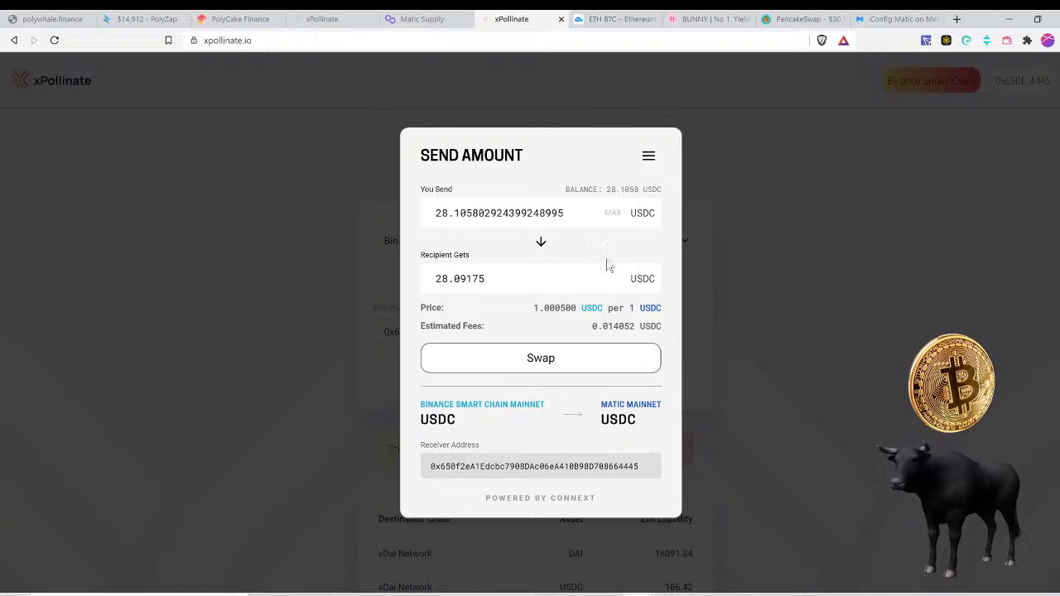
{"action": "left_click", "coordinate": [534, 364]}
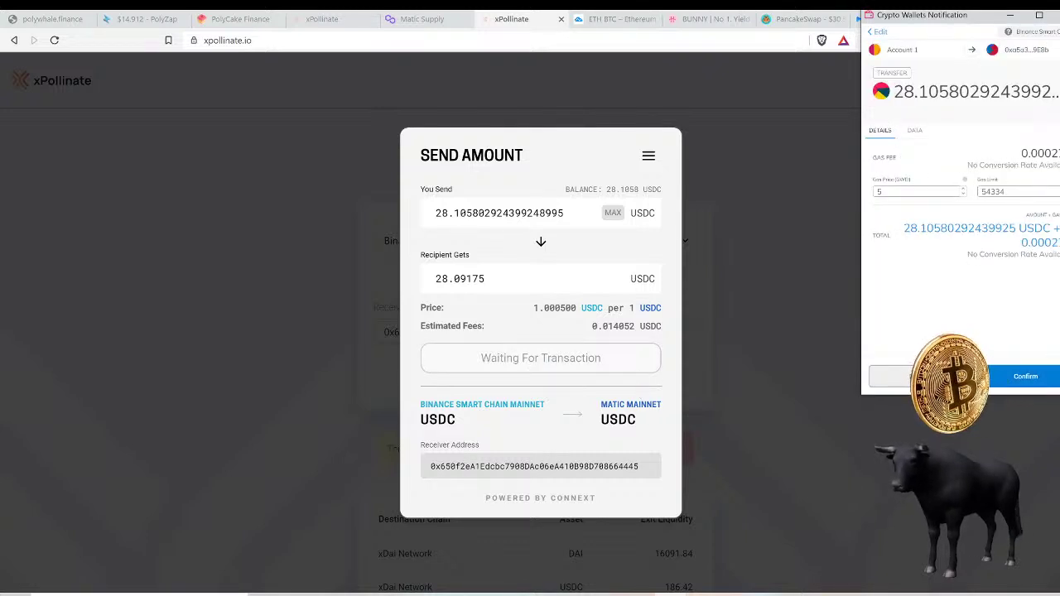
{"action": "left_click", "coordinate": [1027, 378]}
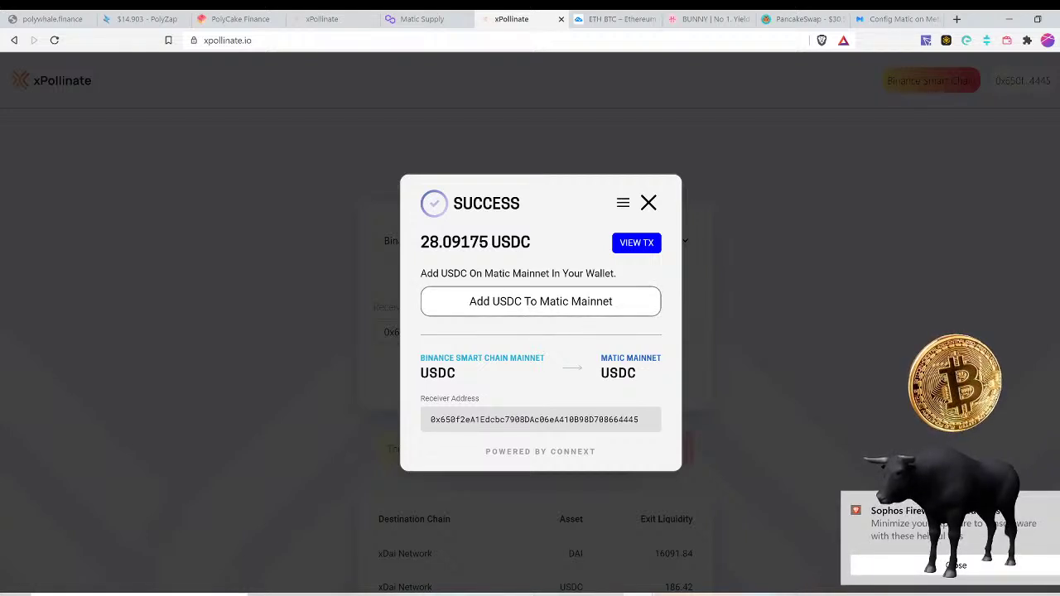
- Switch the wallet network to Matic Mainnet and add the suggested USDC token to the wallet
{"action": "left_click", "coordinate": [1007, 41]}
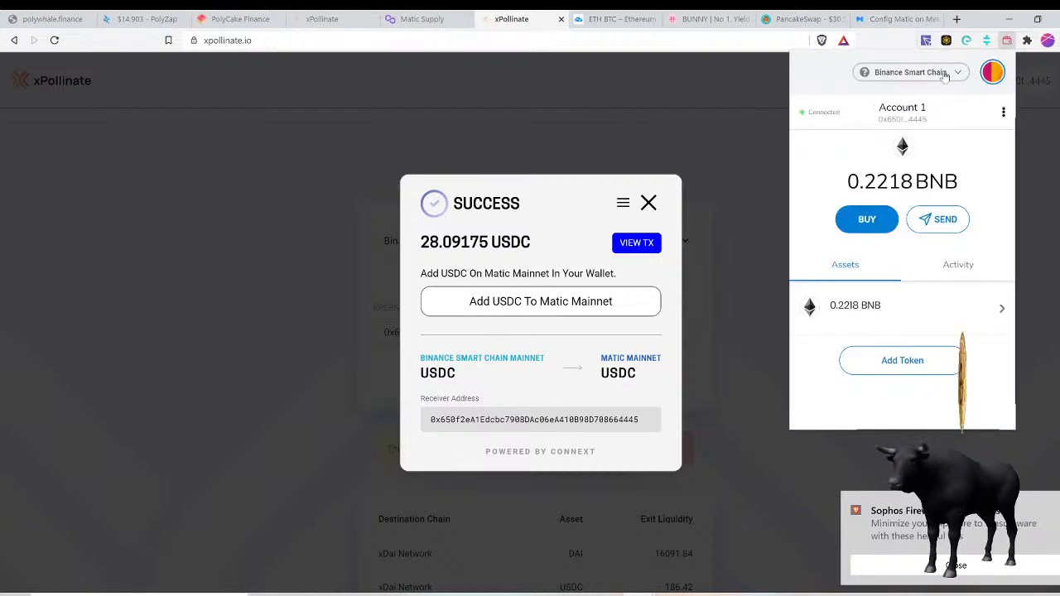
{"action": "left_click", "coordinate": [942, 73]}
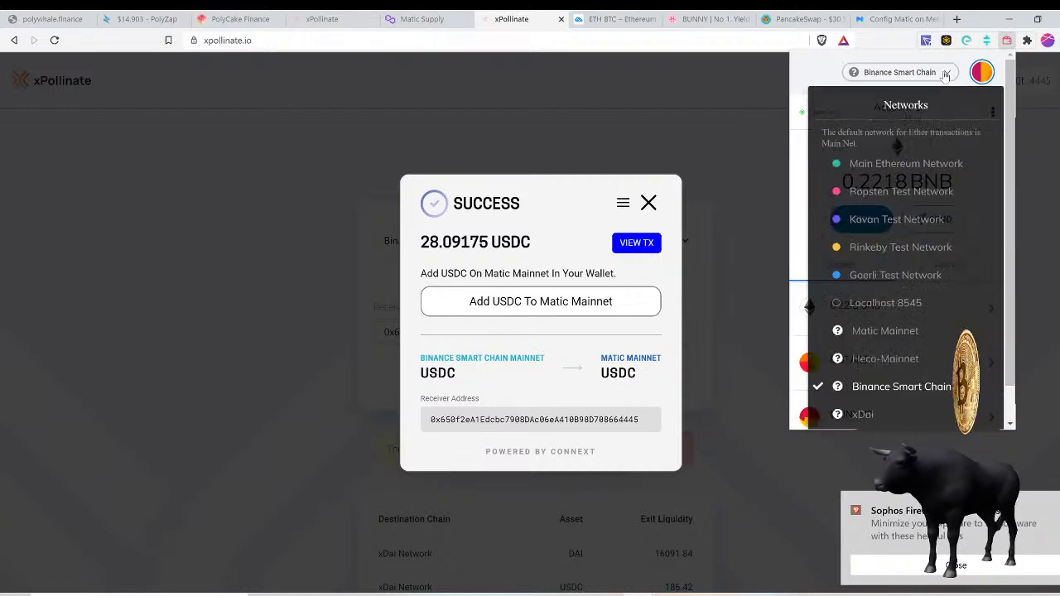
{"action": "left_click", "coordinate": [906, 334]}
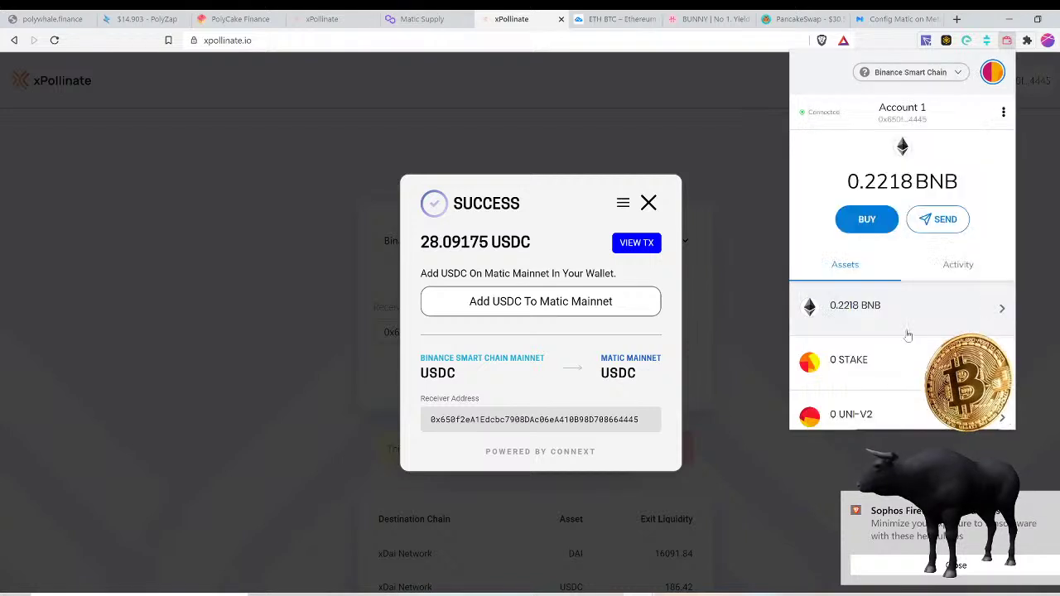
{"action": "left_click", "coordinate": [757, 224]}
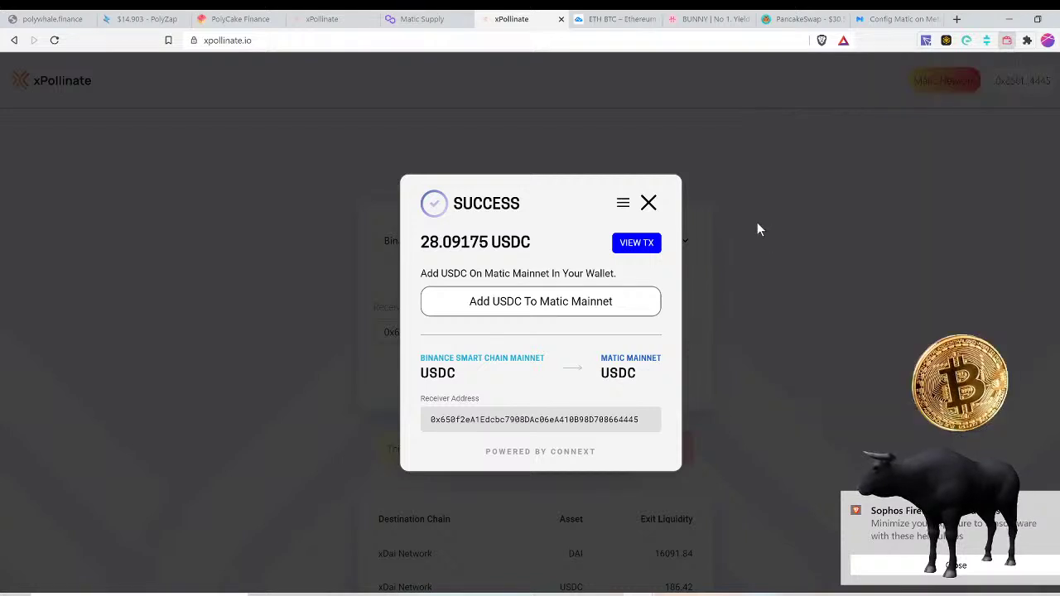
{"action": "left_click", "coordinate": [561, 313]}
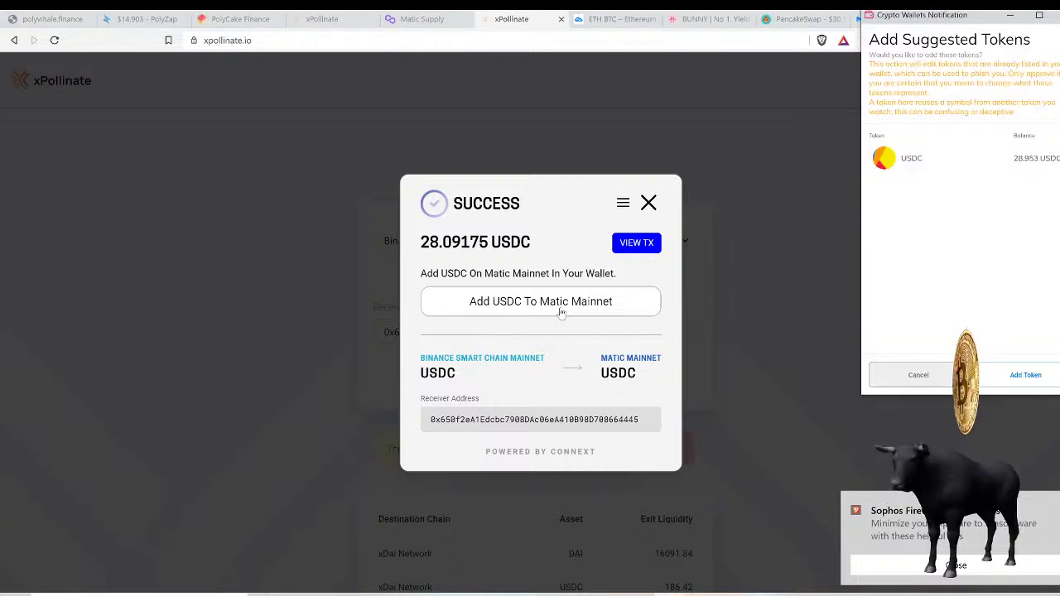
{"action": "left_click", "coordinate": [1024, 376]}
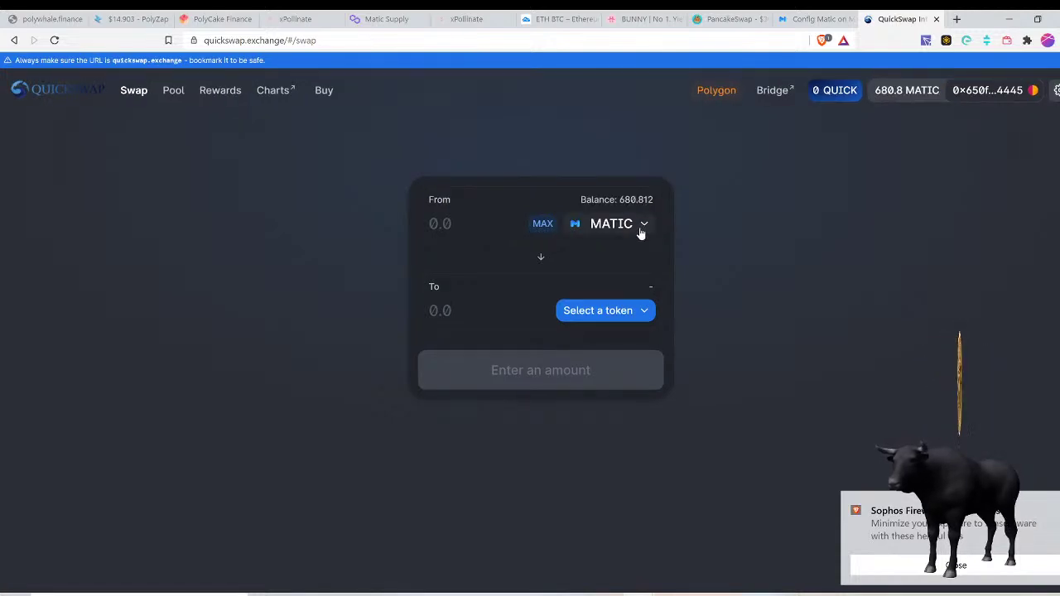
- On QuickSwap, select USDC as the second token and reverse the pair to swap USDC for MATIC
{"action": "left_click", "coordinate": [634, 314]}
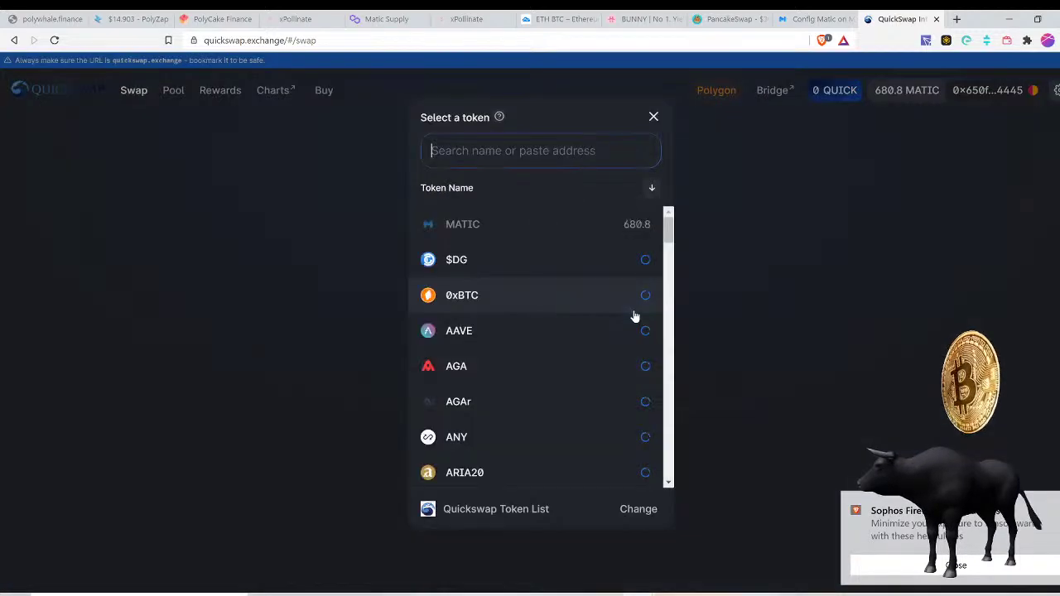
{"action": "left_click", "coordinate": [543, 267]}
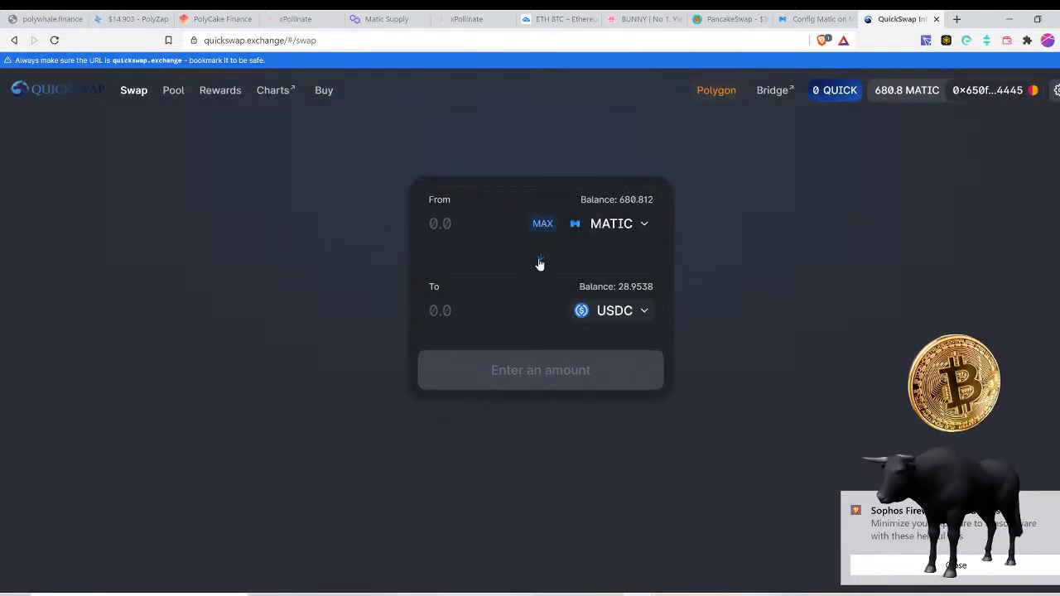
{"action": "left_click", "coordinate": [539, 262]}
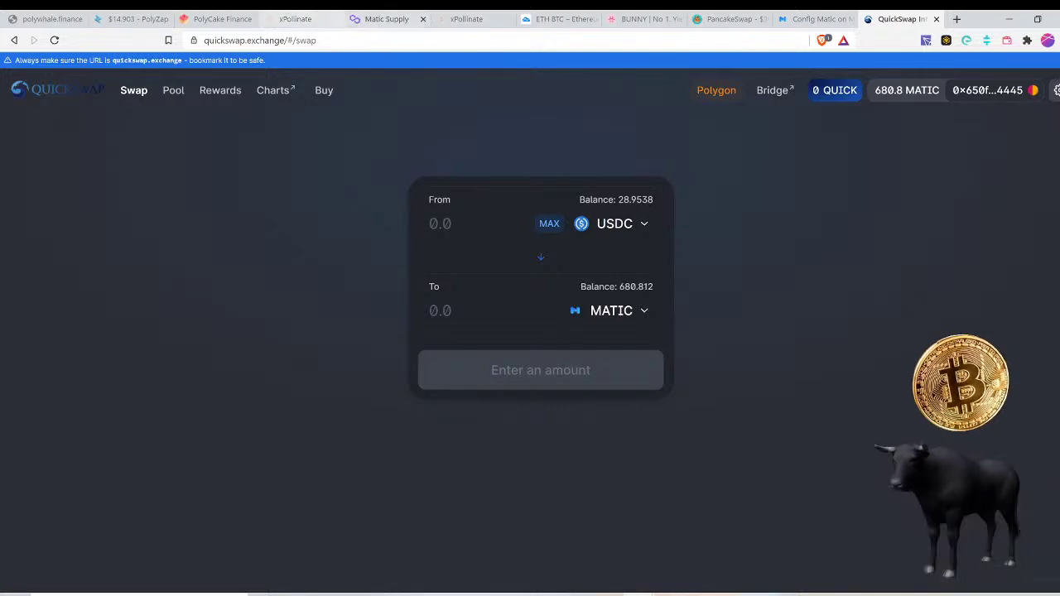
- Glance at the MATICETH chart on TradingView, return to xPollinate, reload it and check the exit liquidity for each destination chain
{"action": "left_click", "coordinate": [556, 25]}
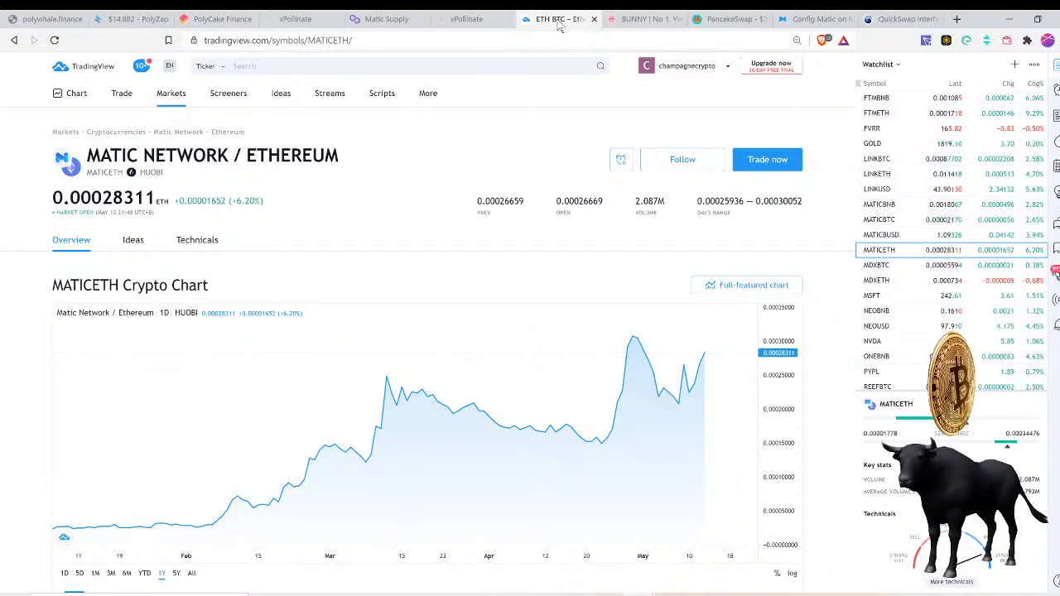
{"action": "left_click", "coordinate": [296, 19]}
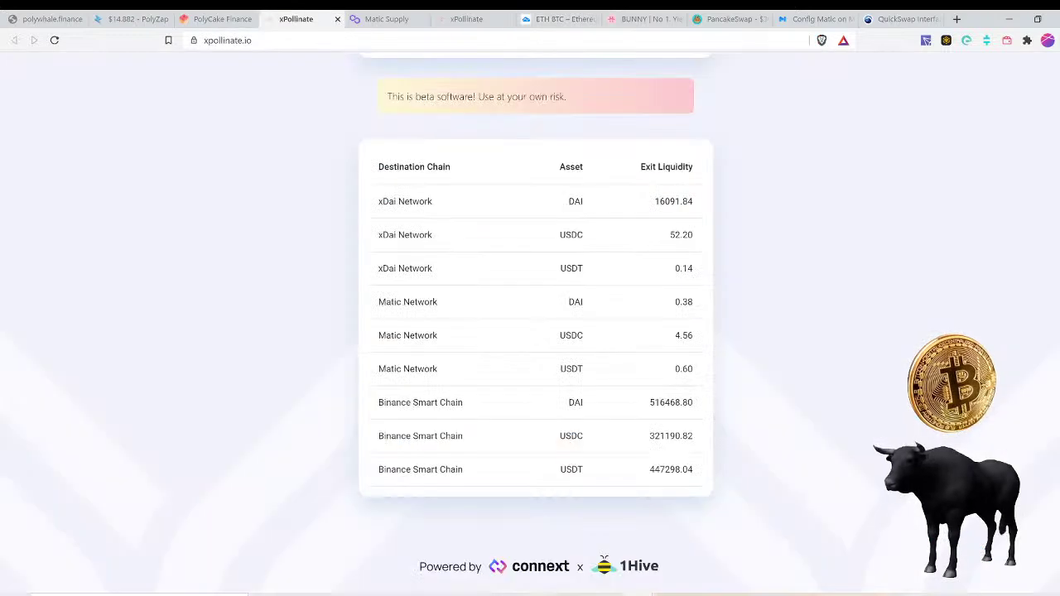
{"action": "scroll", "coordinate": [535, 315], "scroll_direction": "up", "scroll_amount": 4}
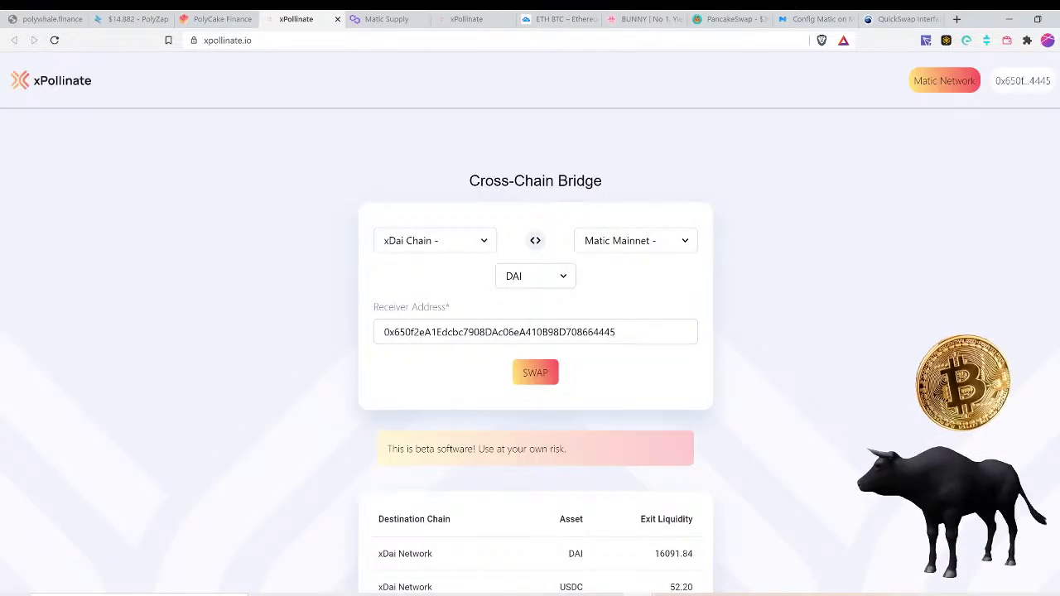
{"action": "key", "text": "F5"}
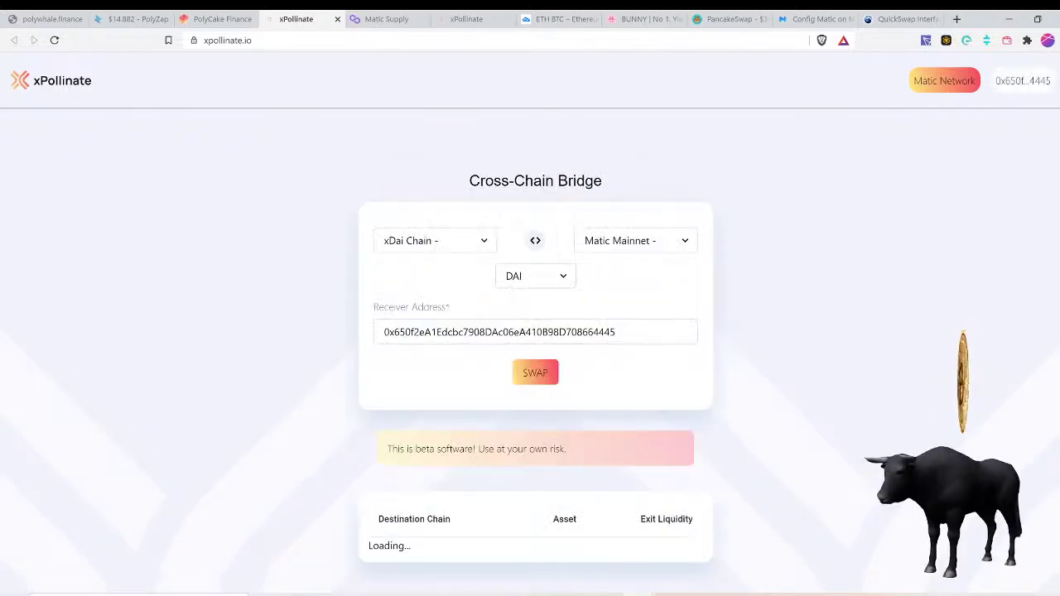
{"action": "scroll", "coordinate": [535, 331], "scroll_direction": "down", "scroll_amount": 1}
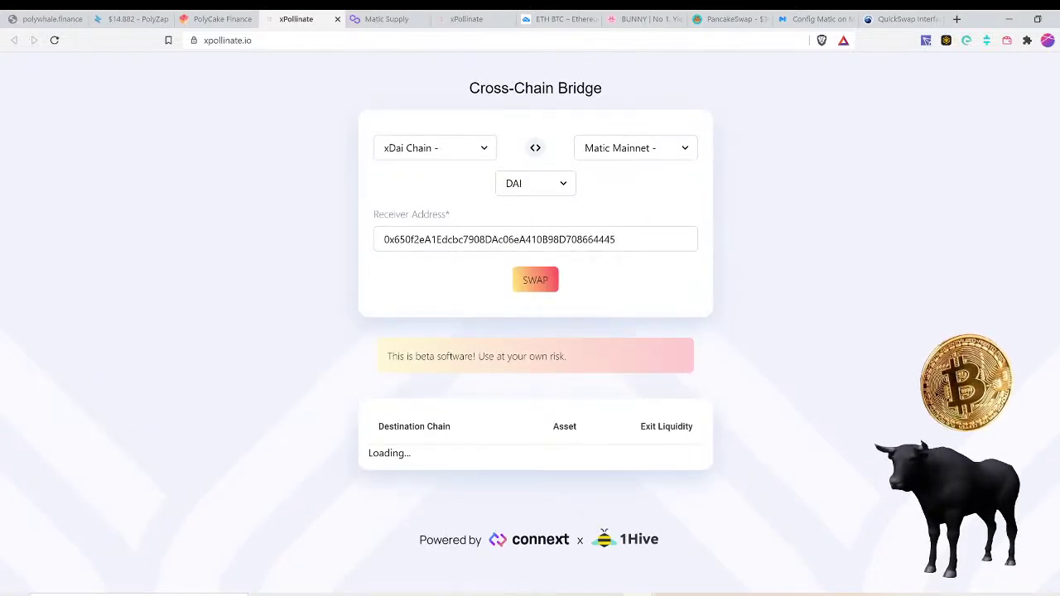
{"action": "scroll", "coordinate": [535, 331], "scroll_direction": "down", "scroll_amount": 2}
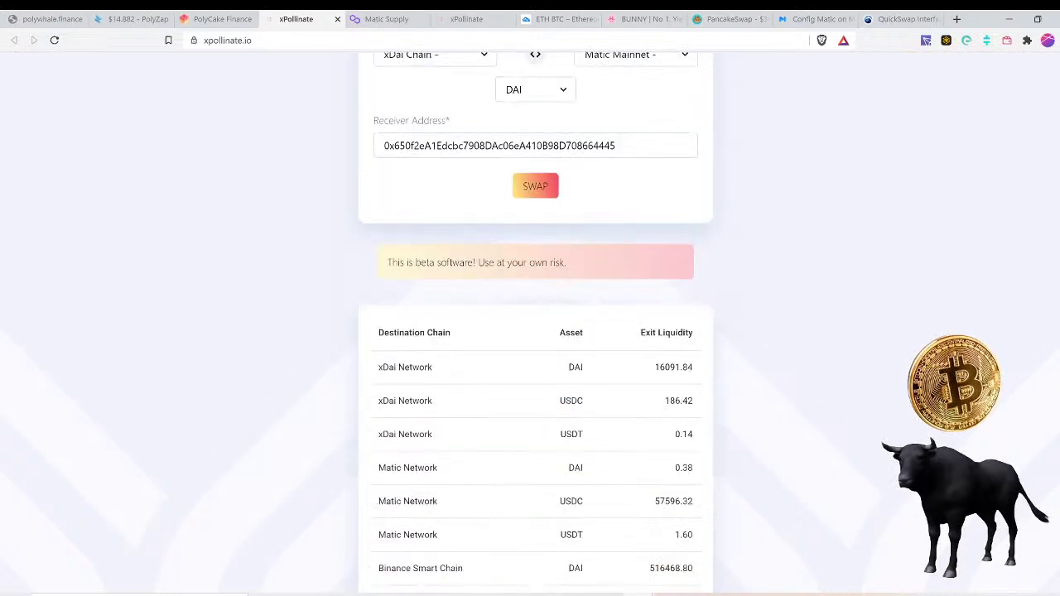
{"action": "scroll", "coordinate": [480, 341], "scroll_direction": "down", "scroll_amount": 2}
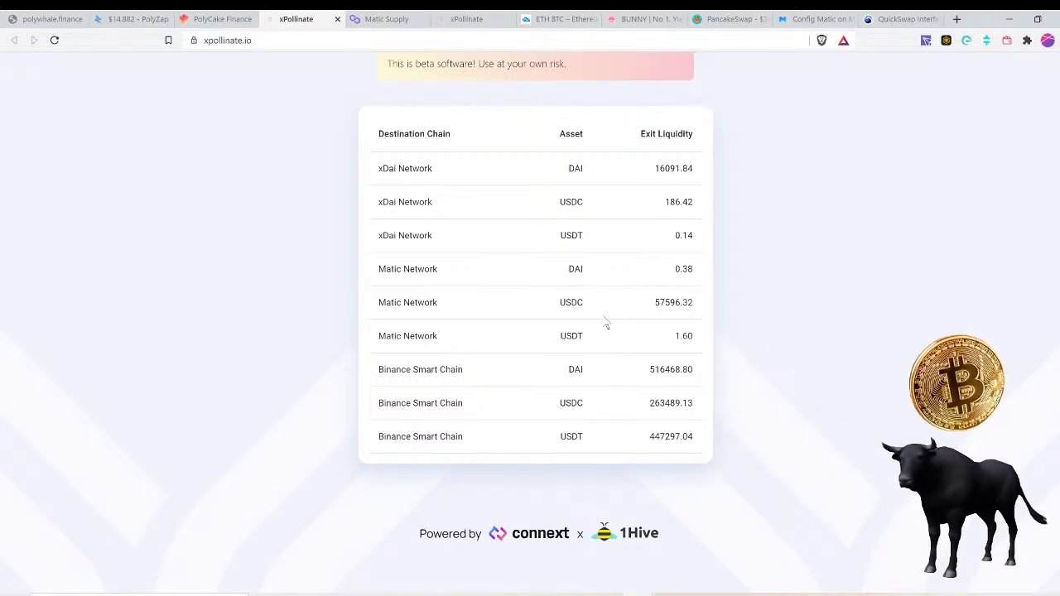
{"action": "scroll", "coordinate": [819, 285], "scroll_direction": "up", "scroll_amount": 5}
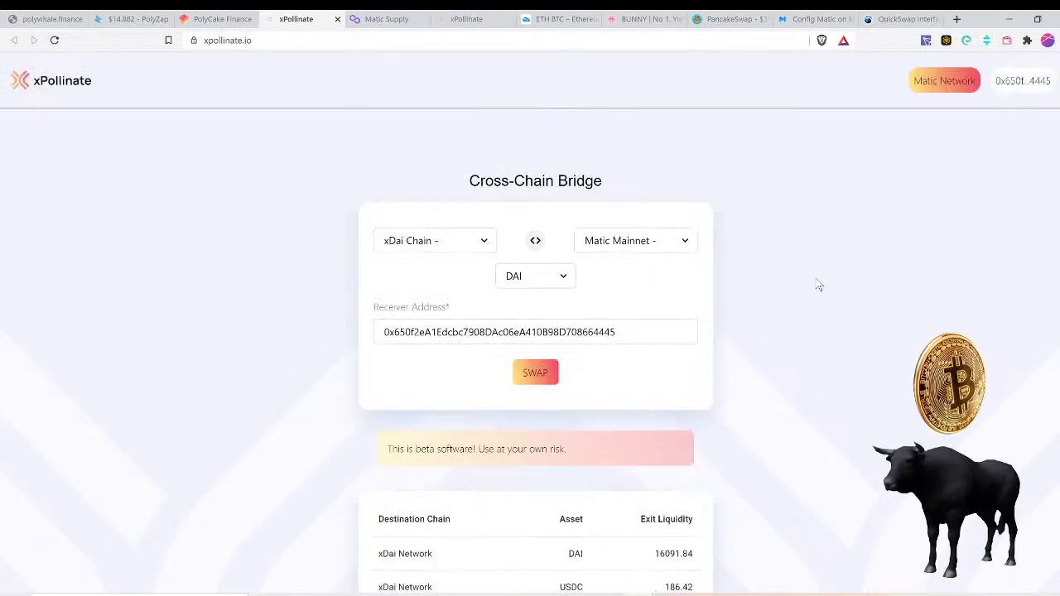
- Switch to the Polygon Faucet on Matic Supply and read its answer on how much MATIC can be claimed
{"action": "left_click", "coordinate": [400, 22]}
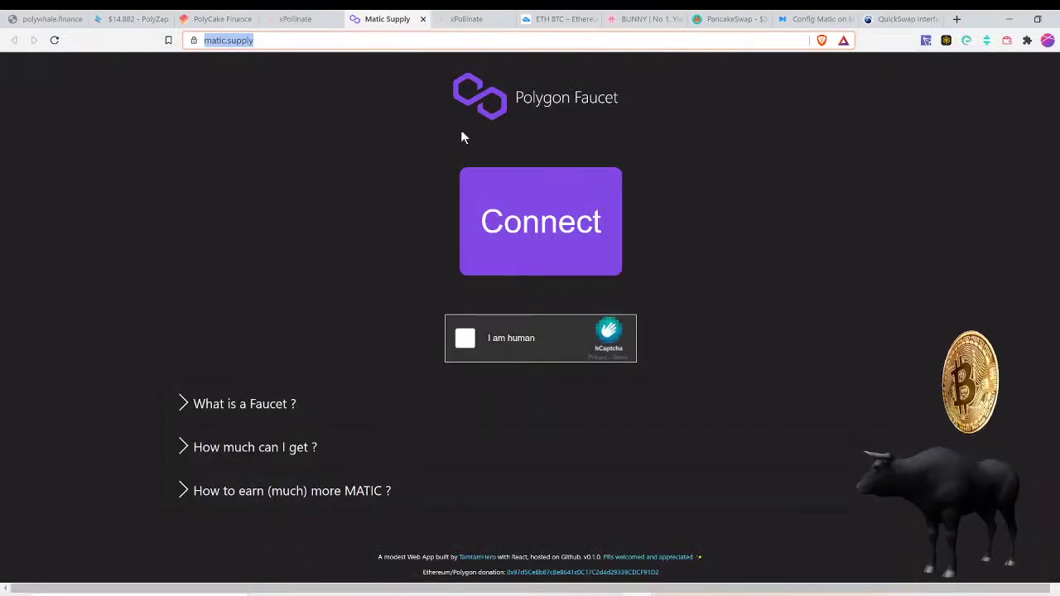
{"action": "left_click", "coordinate": [190, 448]}
{"action": "scroll", "coordinate": [189, 447], "scroll_direction": "down", "scroll_amount": 2}
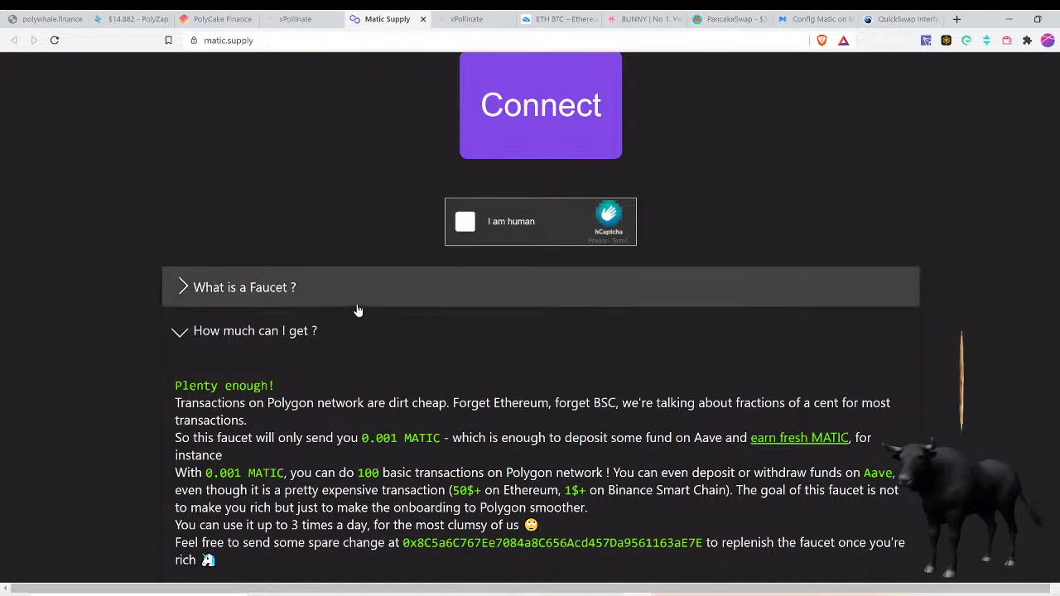
{"action": "scroll", "coordinate": [357, 310], "scroll_direction": "up", "scroll_amount": 2}
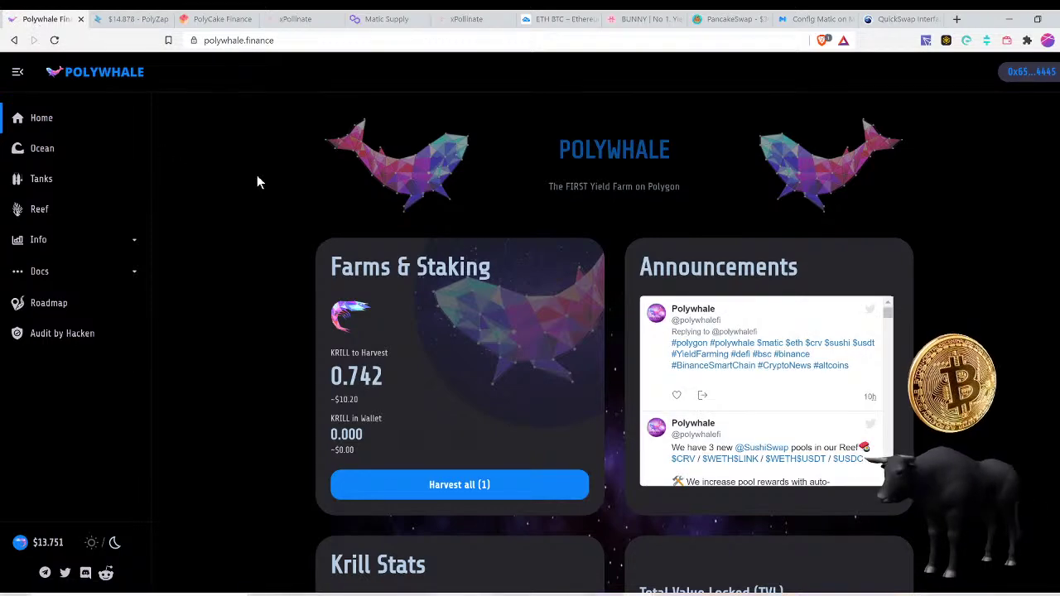
- Review the Krill stats and total value locked on Polywhale's home page, and open its Ocean farms
{"action": "scroll", "coordinate": [256, 174], "scroll_direction": "down", "scroll_amount": 2}
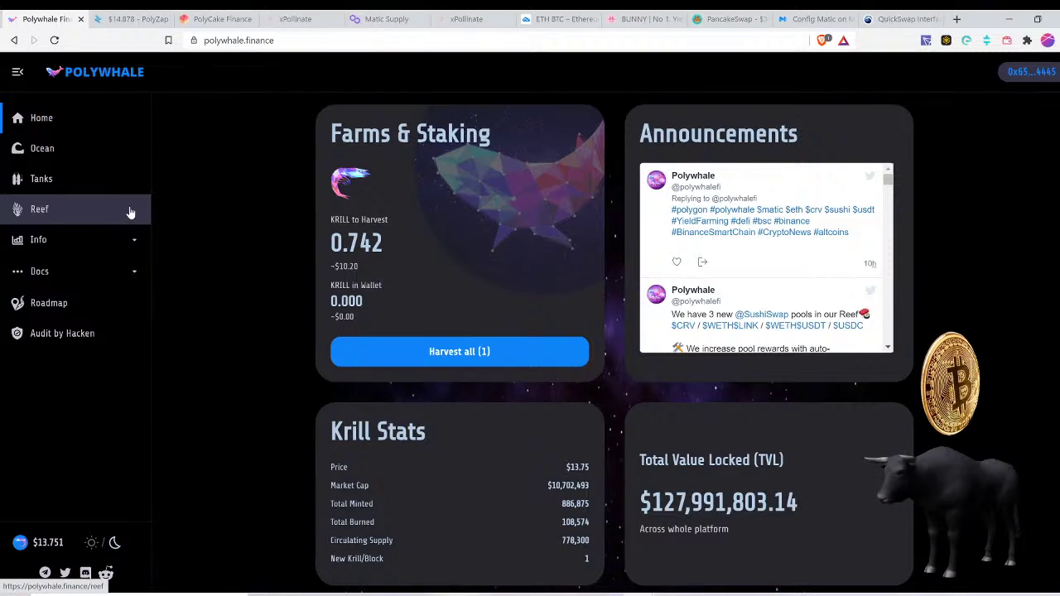
{"action": "left_click", "coordinate": [59, 156]}
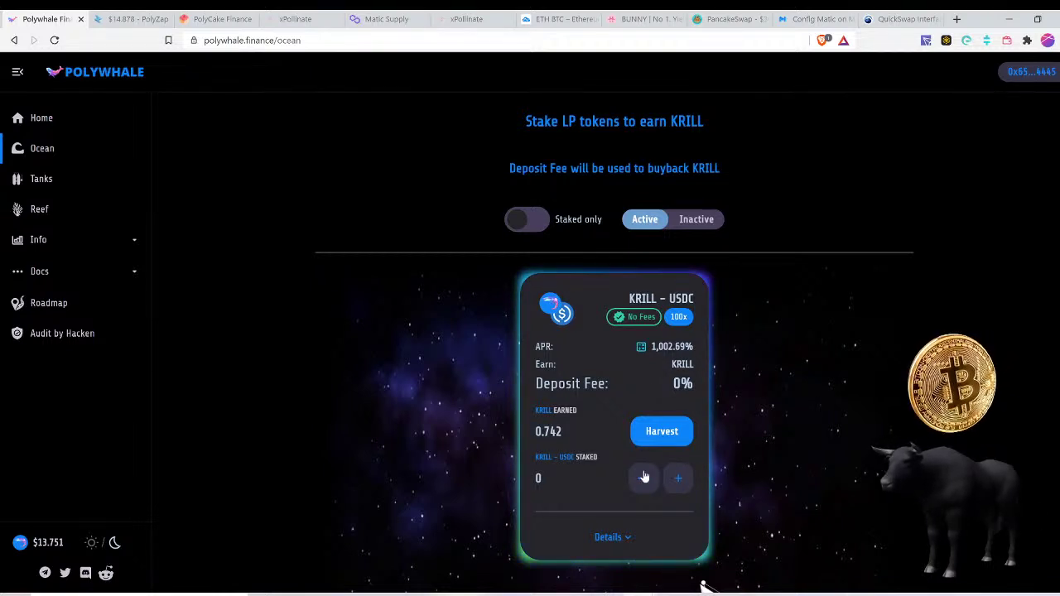
- Inspect the deposit and withdraw dialogs of Polywhale's KRILL-USDC farm, closing each without entering an amount
{"action": "left_click", "coordinate": [680, 480]}
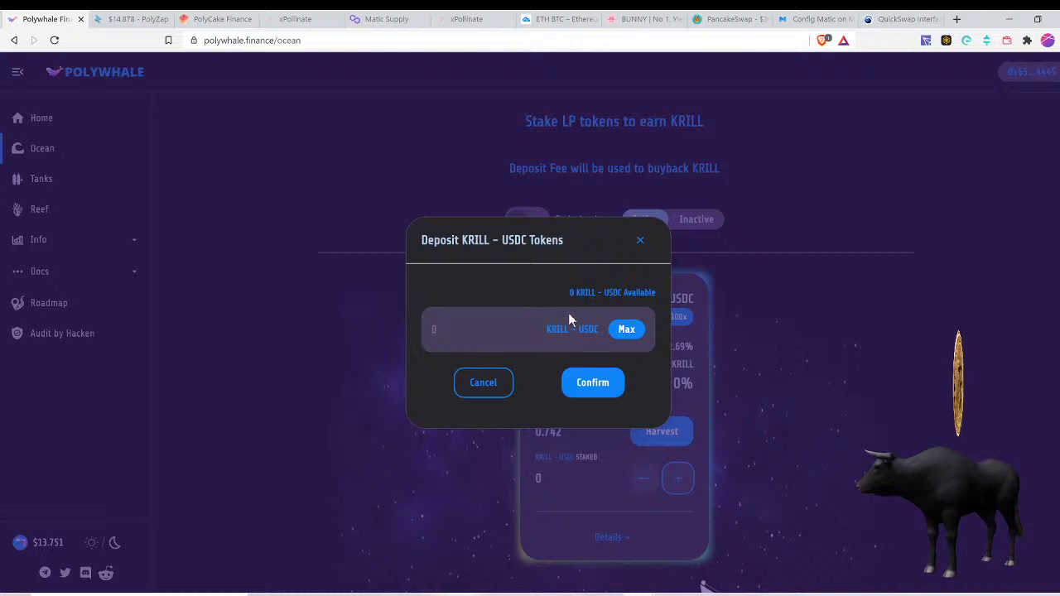
{"action": "left_click", "coordinate": [643, 241]}
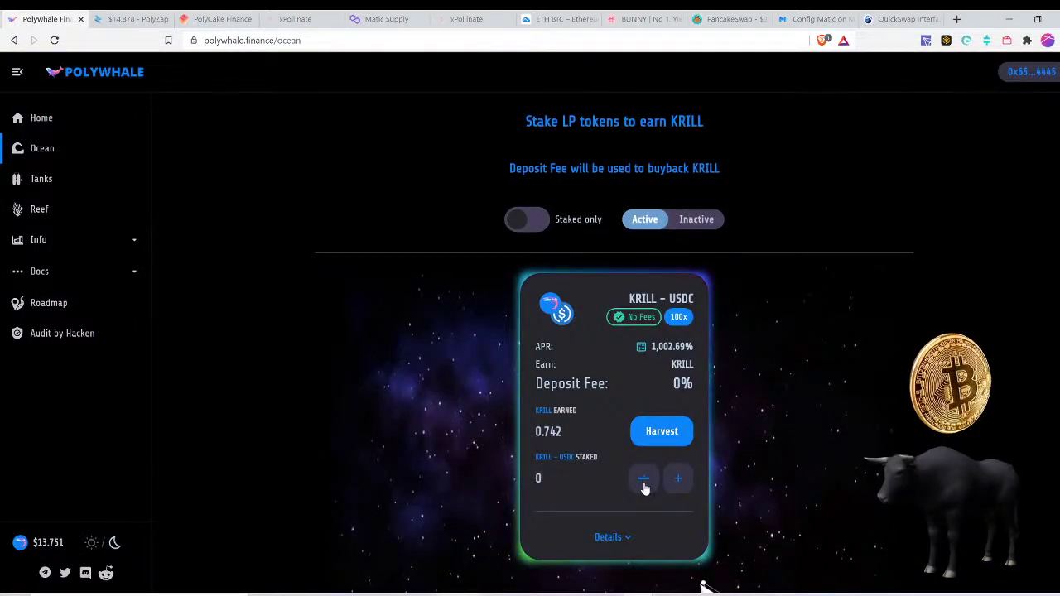
{"action": "left_click", "coordinate": [645, 484]}
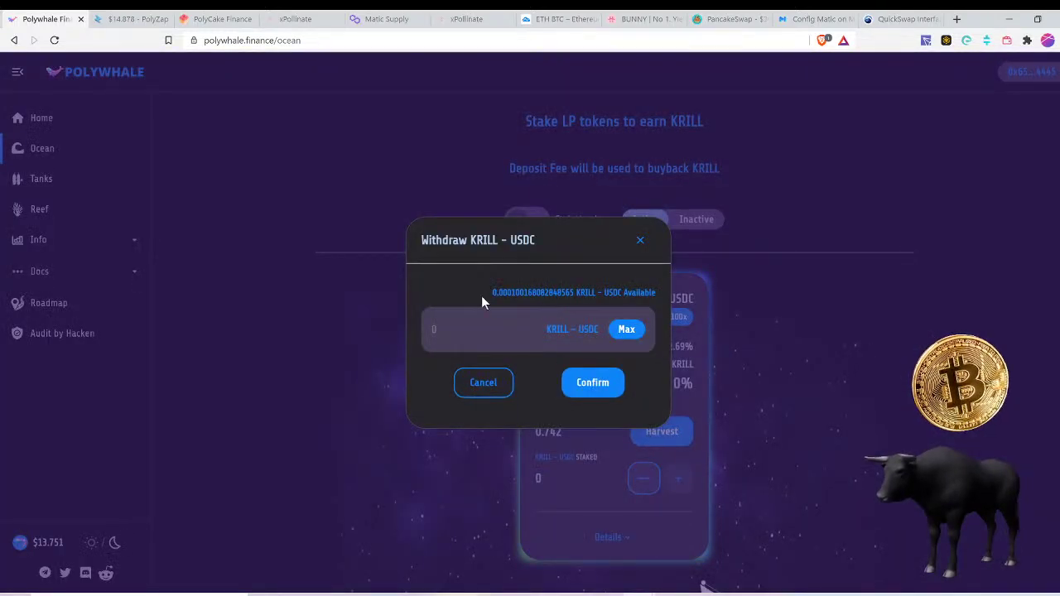
{"action": "left_click", "coordinate": [640, 242]}
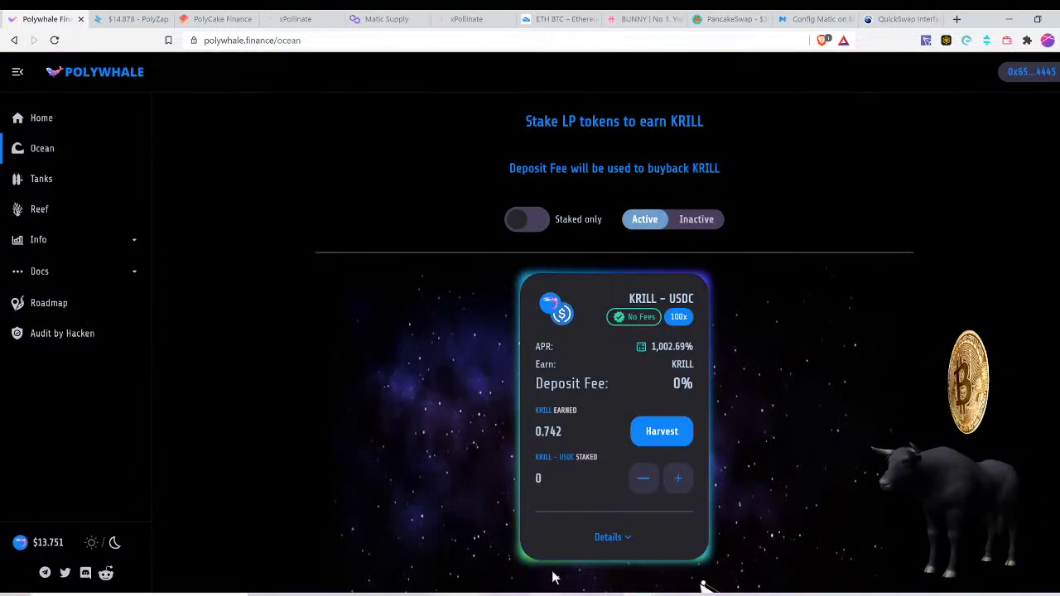
{"action": "scroll", "coordinate": [447, 263], "scroll_direction": "down", "scroll_amount": 3}
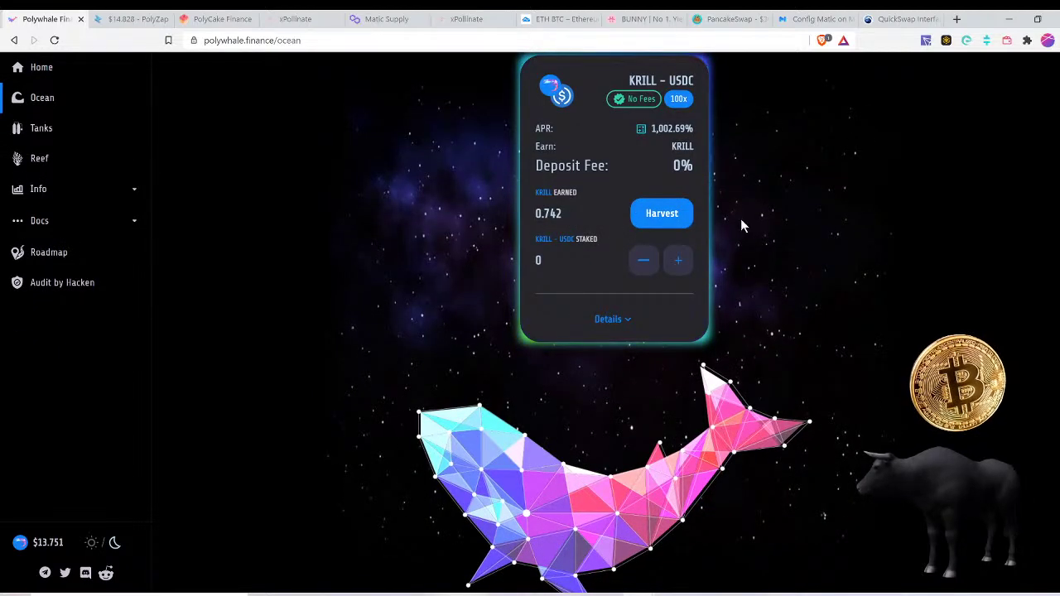
{"action": "scroll", "coordinate": [740, 219], "scroll_direction": "up", "scroll_amount": 1}
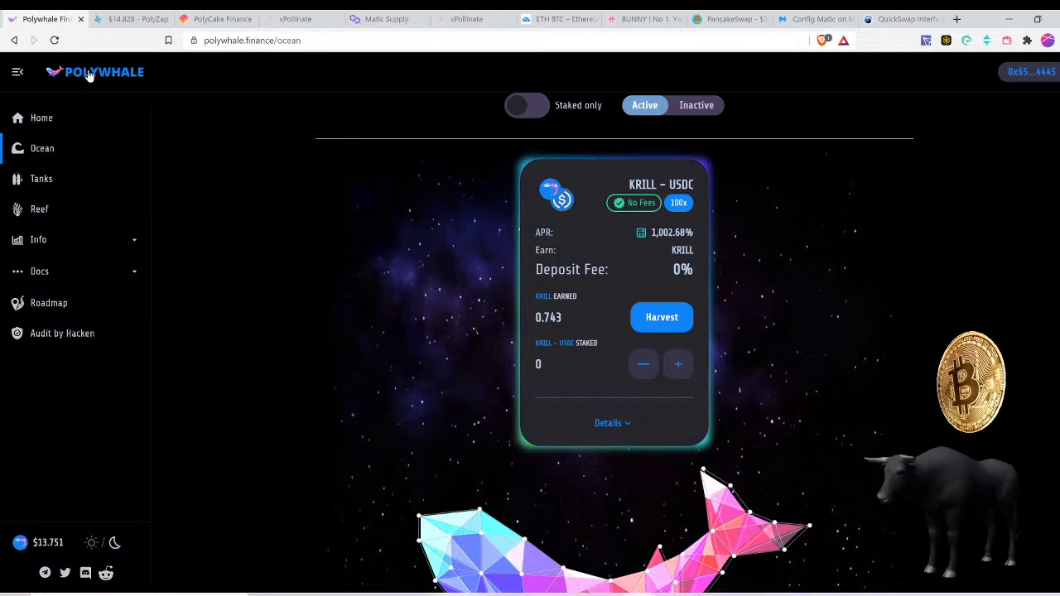
- Review the token stats and total value locked on the PolyZap and PolyCake home pages
{"action": "left_click", "coordinate": [131, 21]}
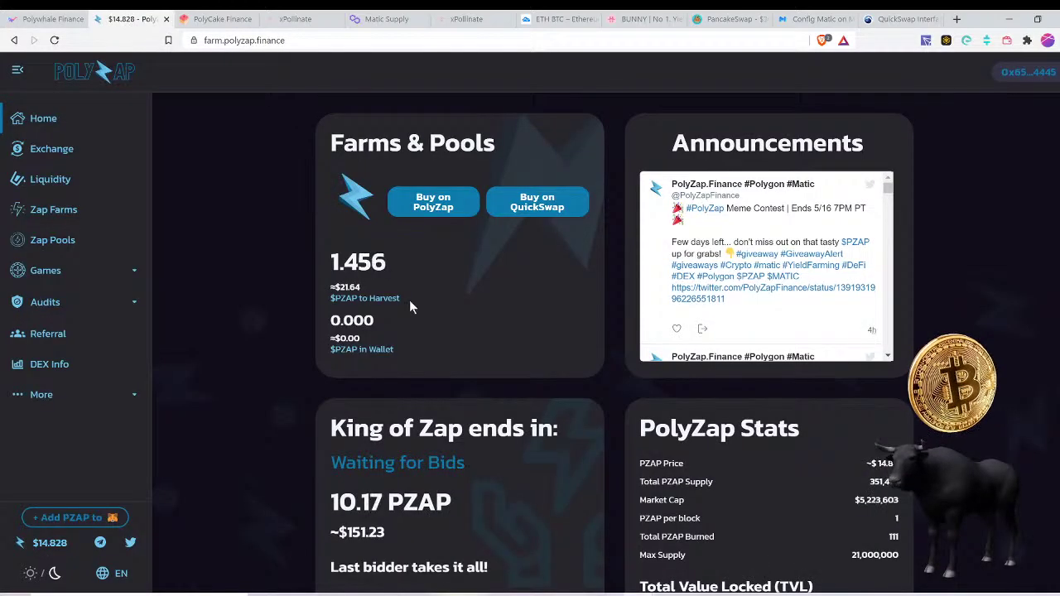
{"action": "scroll", "coordinate": [584, 381], "scroll_direction": "down", "scroll_amount": 2}
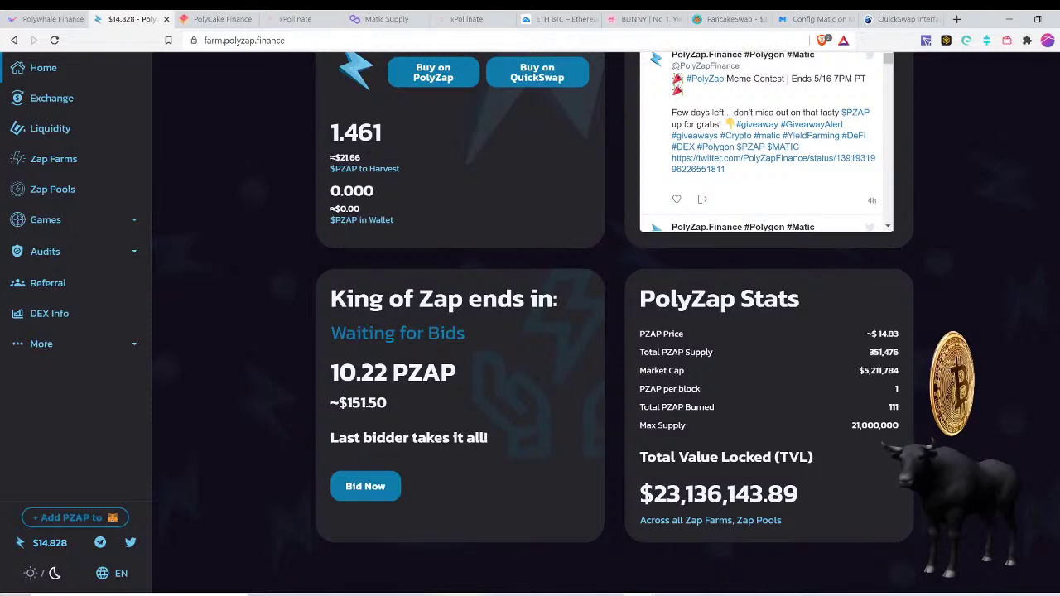
{"action": "left_click", "coordinate": [222, 21]}
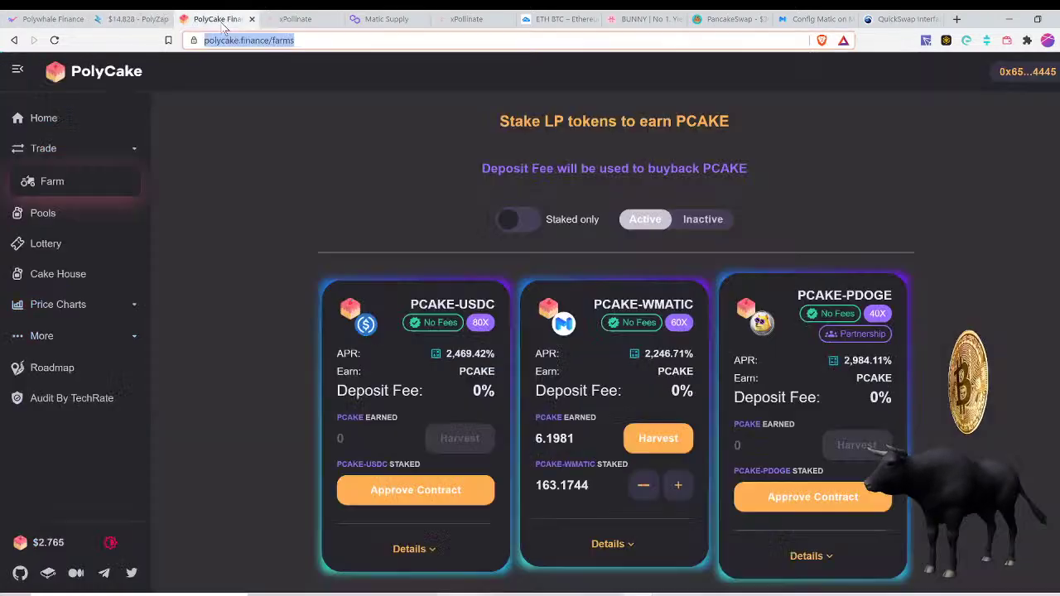
{"action": "left_click", "coordinate": [34, 124]}
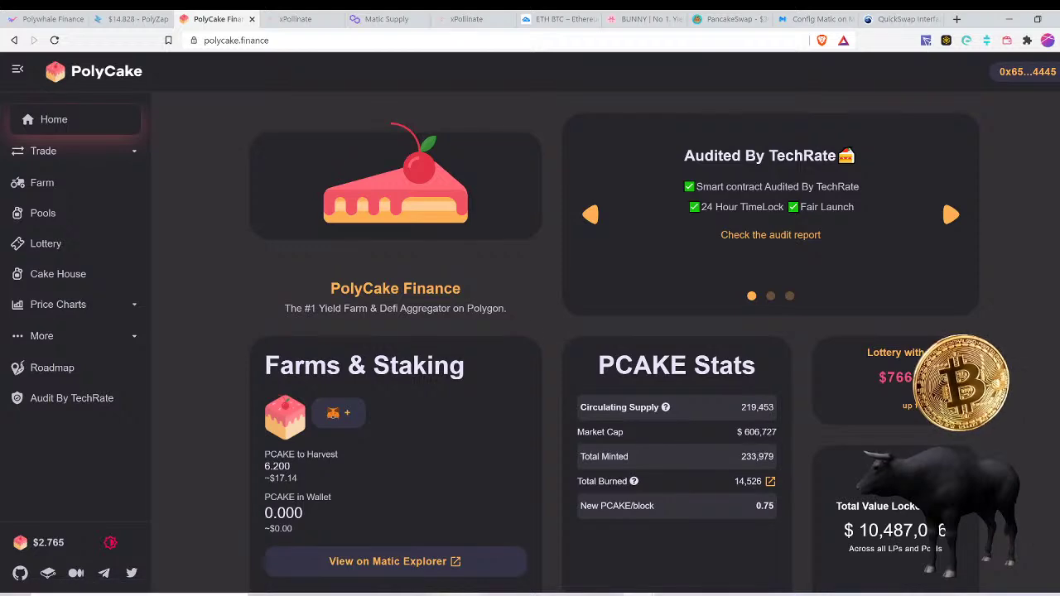
{"action": "scroll", "coordinate": [835, 466], "scroll_direction": "down", "scroll_amount": 1}
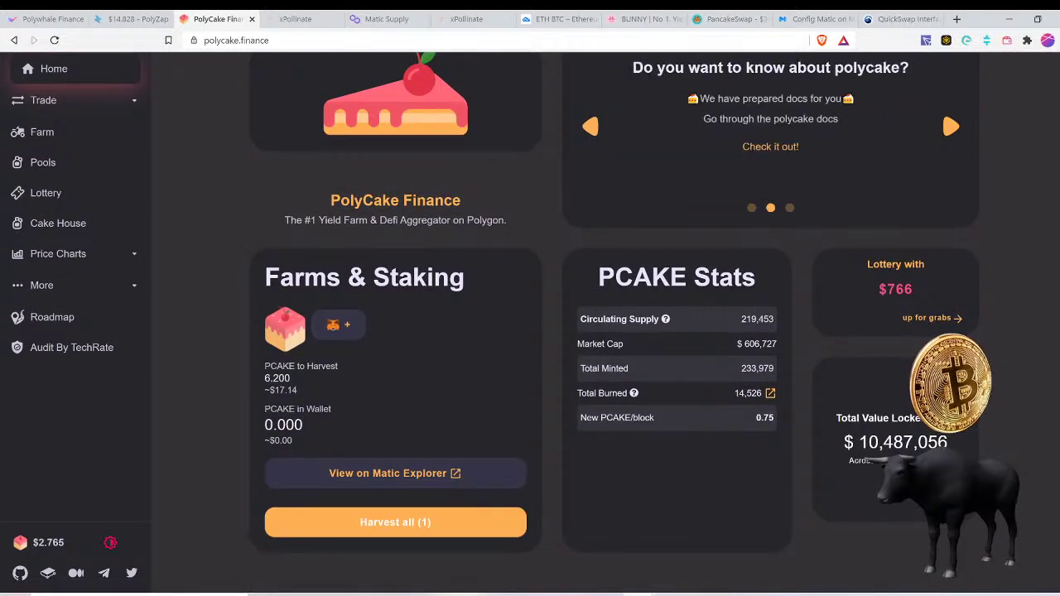
{"action": "scroll", "coordinate": [172, 86], "scroll_direction": "up", "scroll_amount": 1}
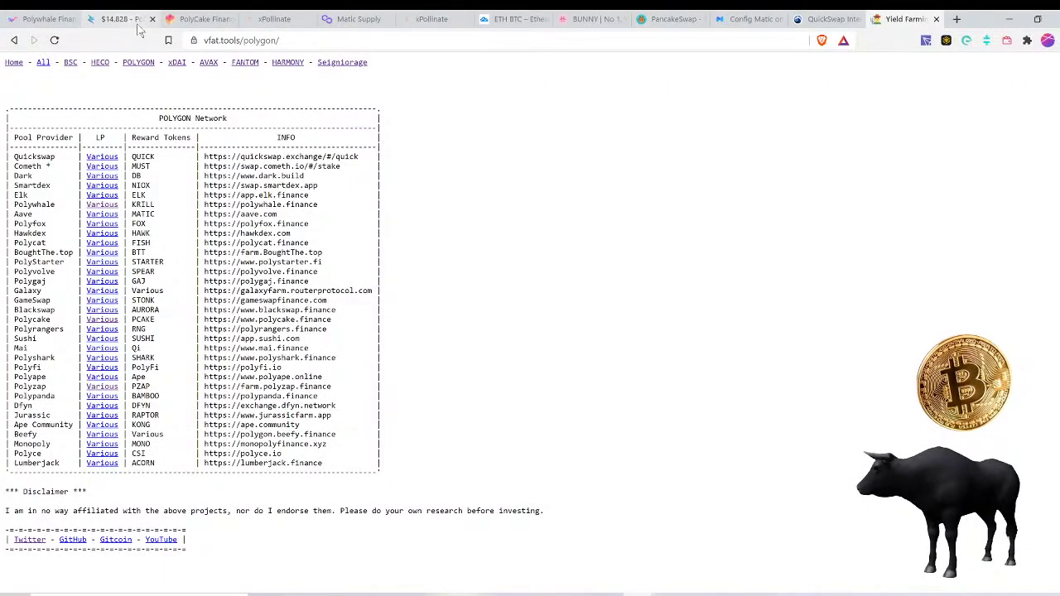
- Select the page address of the Polygon farm list on vfat.tools and look over the listed pool providers
{"action": "left_click", "coordinate": [241, 40]}
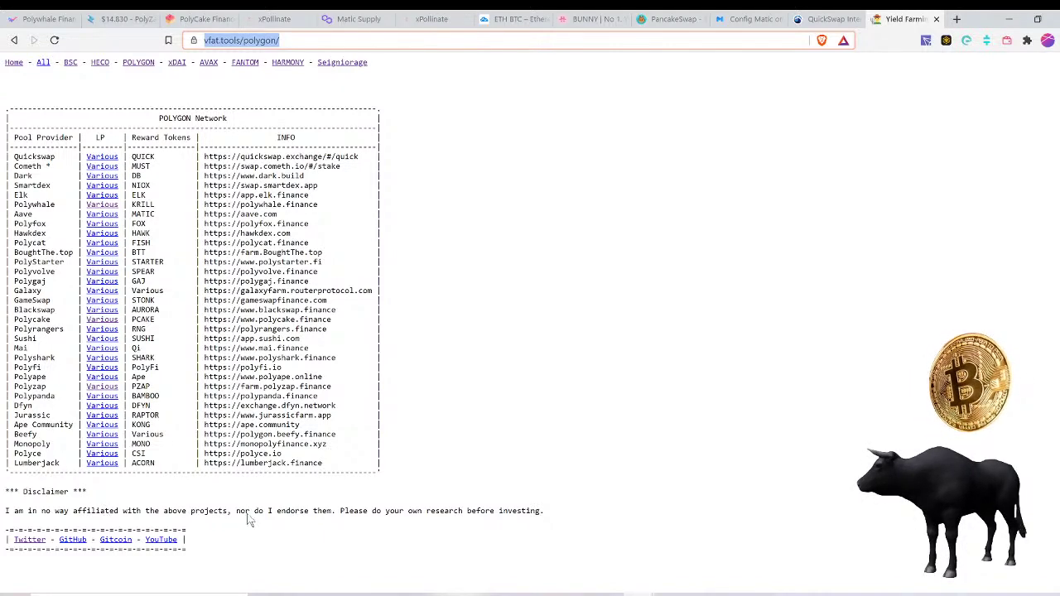
{"action": "left_click", "coordinate": [638, 594]}
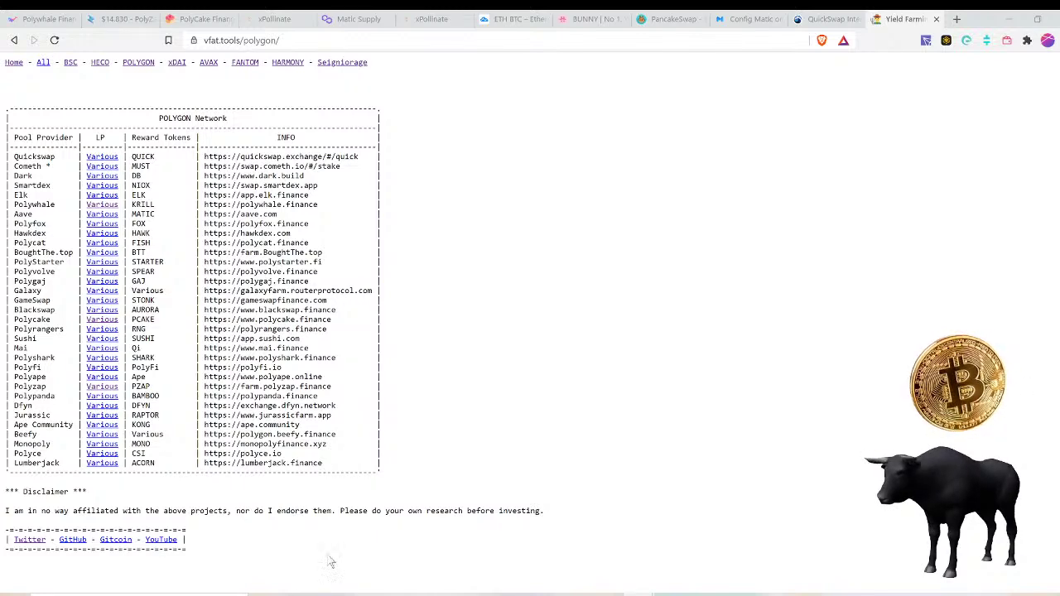
- Return to the Polygon Faucet on Matic Supply, reread the answer on how much can be claimed and collapse it
{"action": "left_click", "coordinate": [356, 19]}
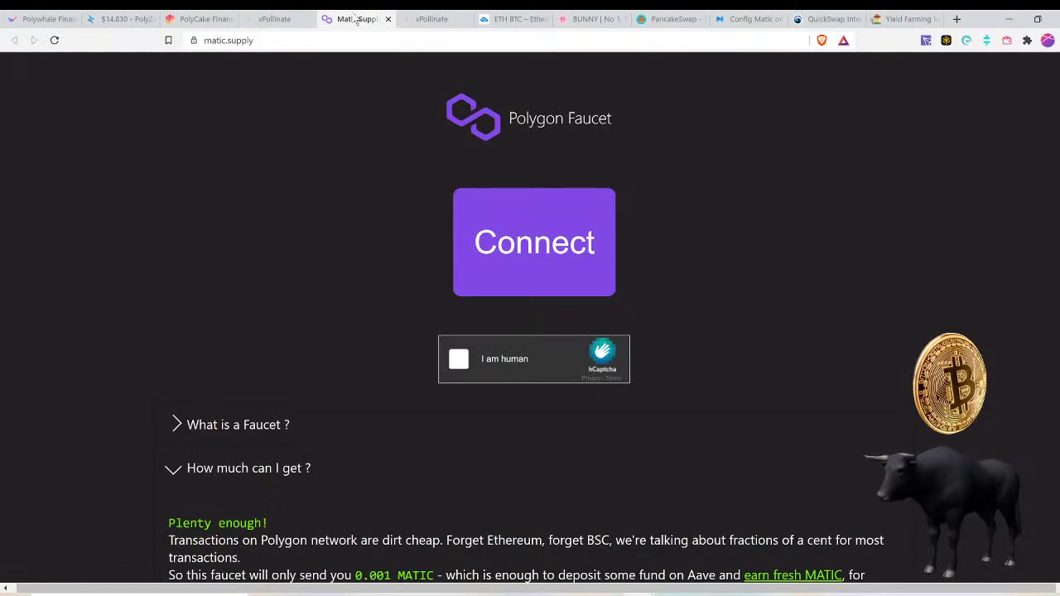
{"action": "scroll", "coordinate": [372, 419], "scroll_direction": "down", "scroll_amount": 1}
{"action": "scroll", "coordinate": [373, 418], "scroll_direction": "down", "scroll_amount": 3}
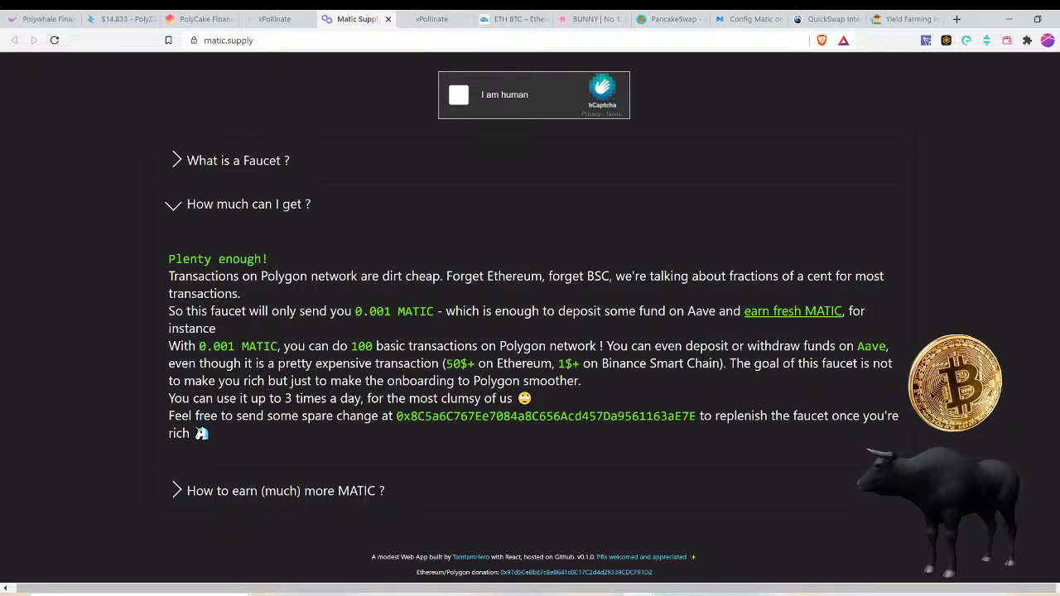
{"action": "scroll", "coordinate": [629, 305], "scroll_direction": "up", "scroll_amount": 3}
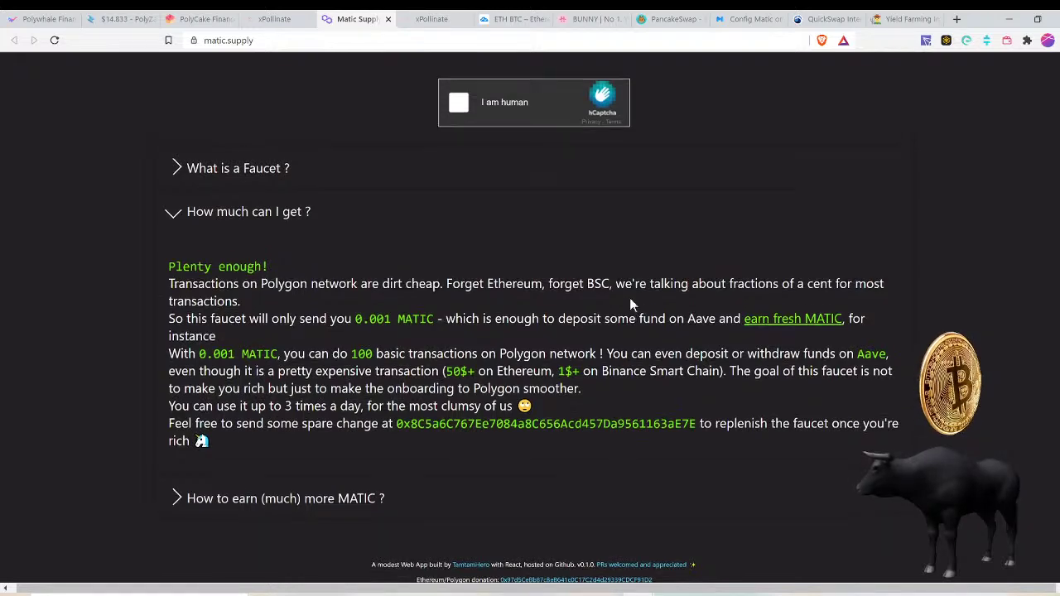
{"action": "left_click", "coordinate": [254, 463]}
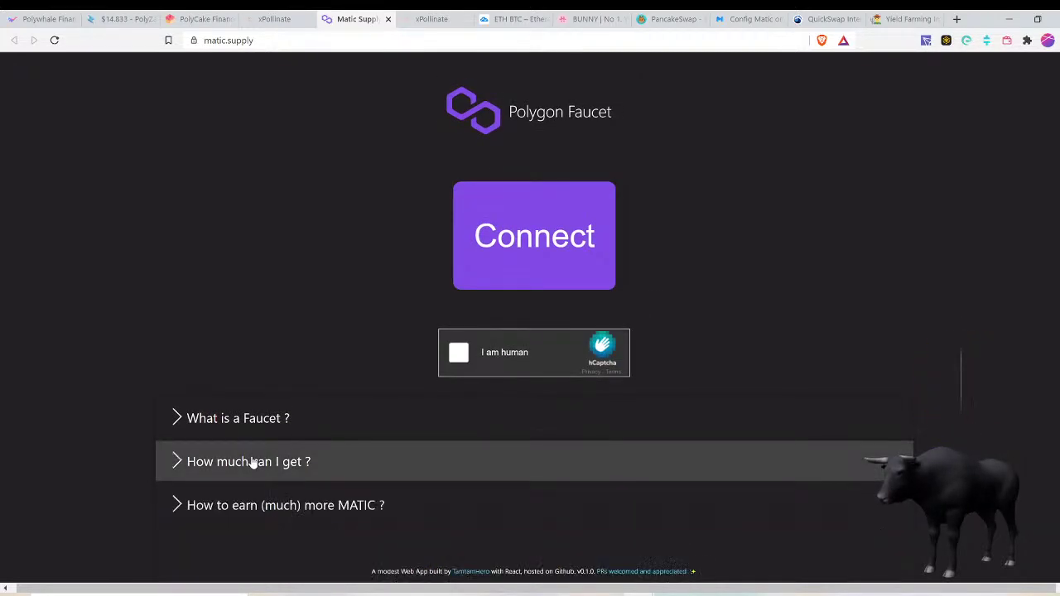
- In the xPollinate page showing the empty bridge form, set the sending chain to Binance Smart Chain and the asset to USDC
{"action": "left_click", "coordinate": [430, 18]}
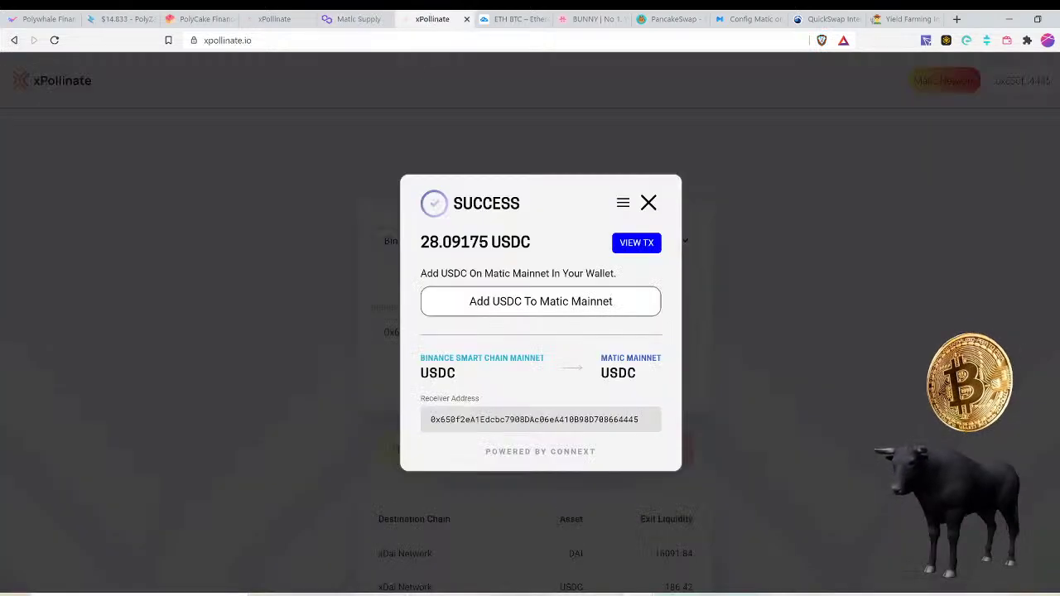
{"action": "left_click", "coordinate": [268, 20]}
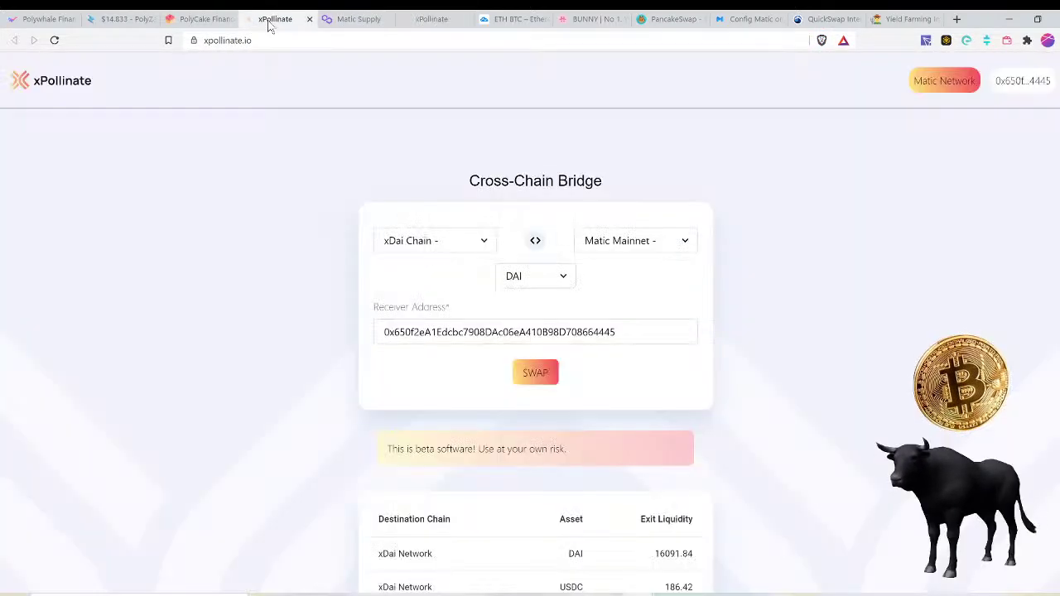
{"action": "left_click", "coordinate": [427, 243]}
{"action": "left_click", "coordinate": [432, 304]}
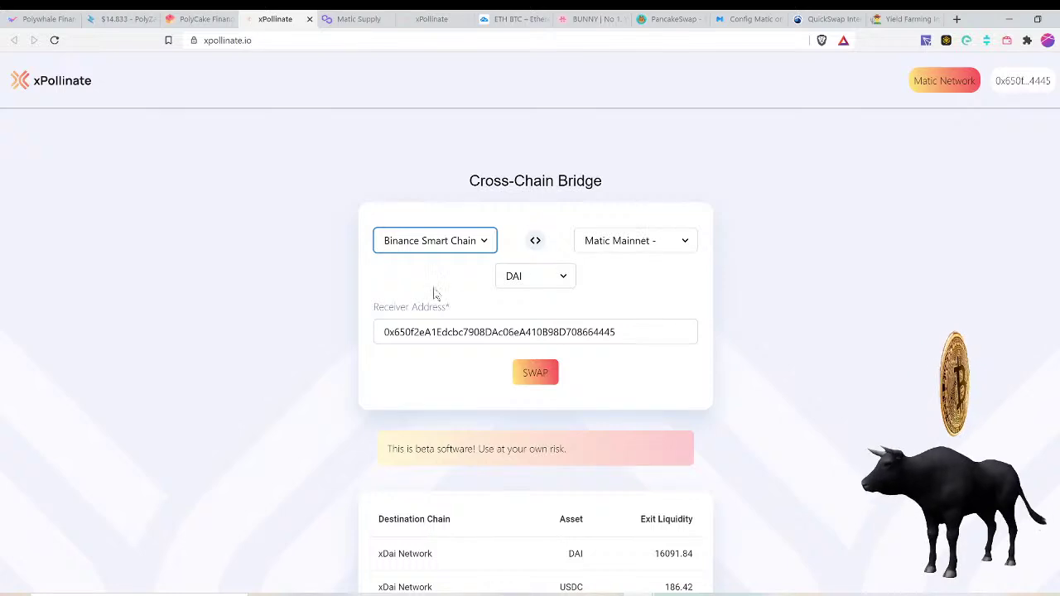
{"action": "left_click", "coordinate": [533, 274]}
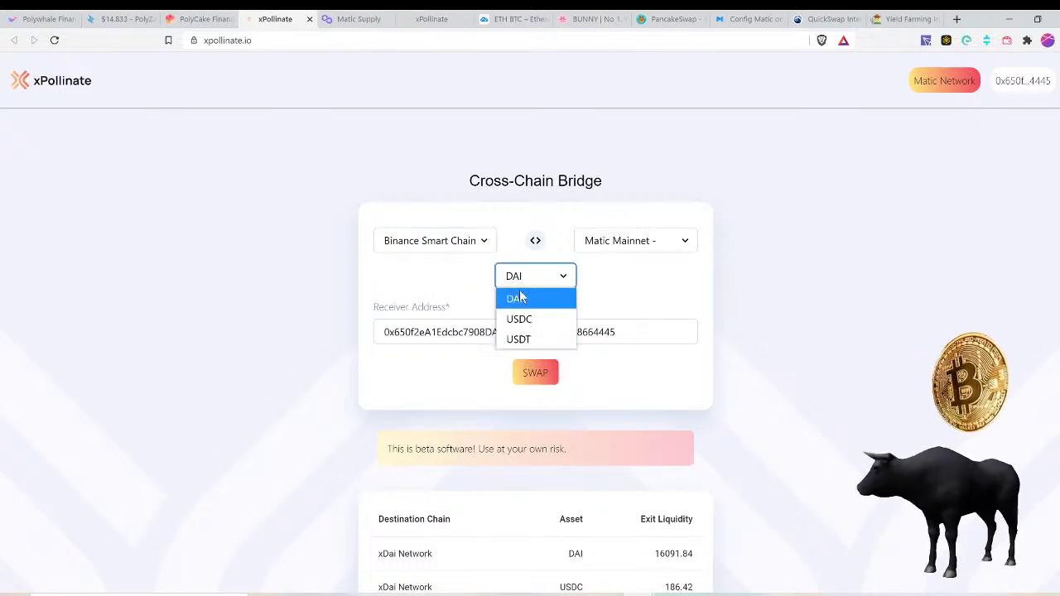
{"action": "left_click", "coordinate": [525, 319]}
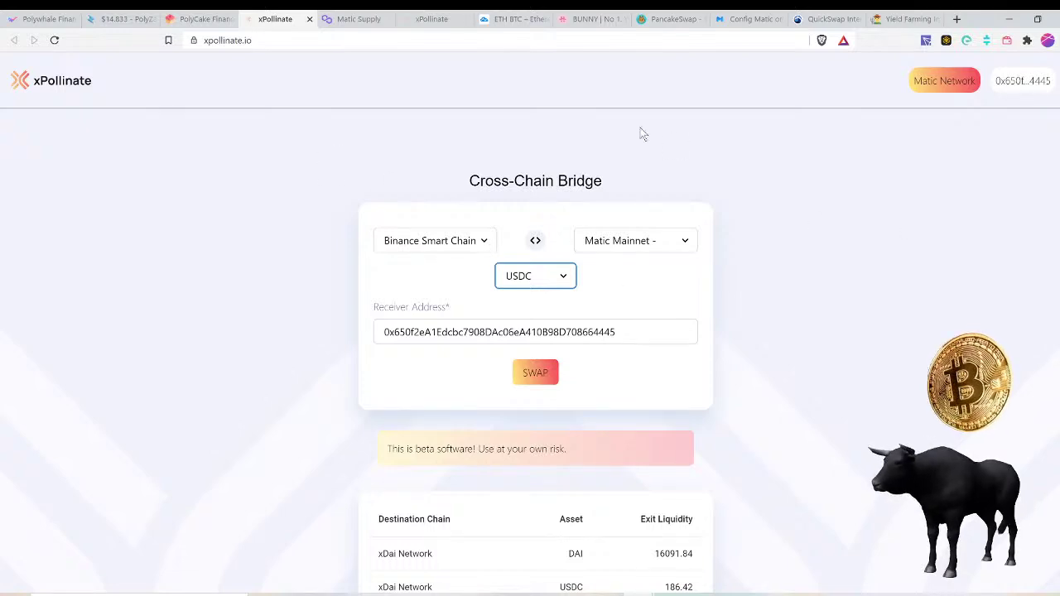
- Switch to the Config Matic on Metamask guide in the Matic docs and select its full page address
{"action": "left_click", "coordinate": [747, 25]}
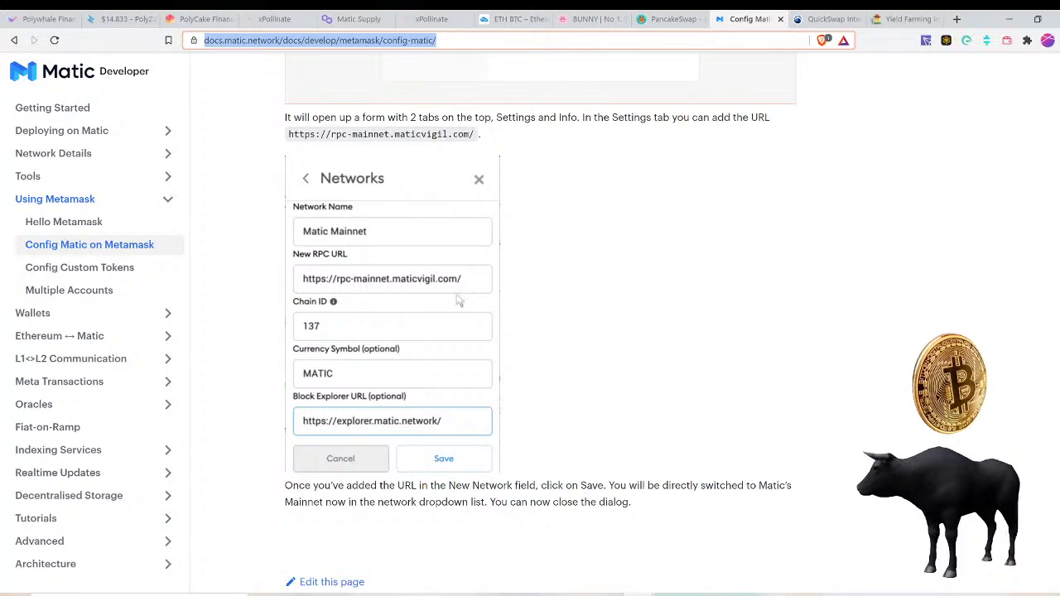
{"action": "left_click", "coordinate": [325, 40]}
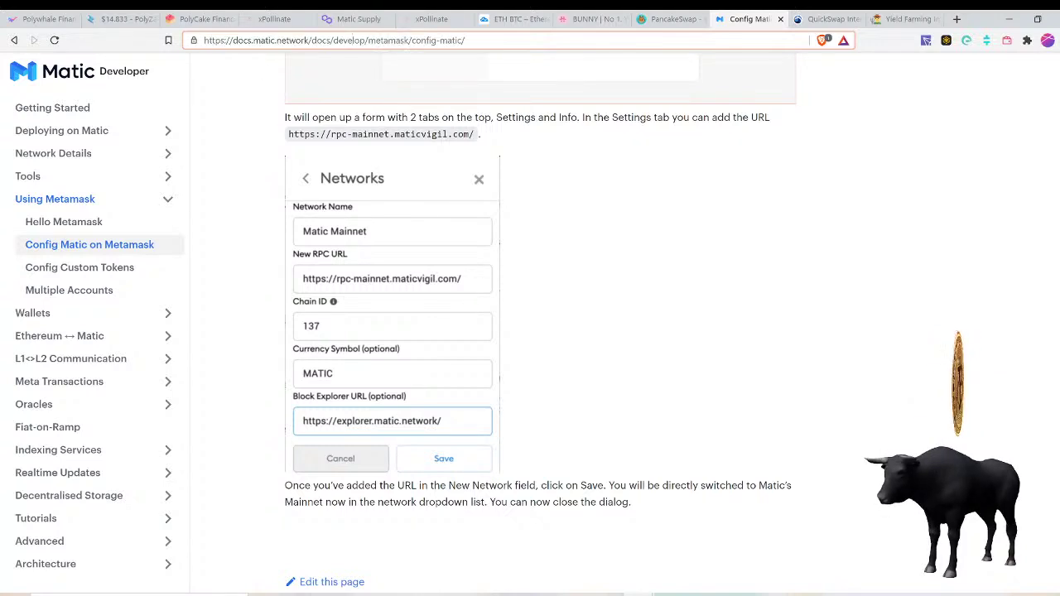
{"action": "key", "text": "ctrl+a"}
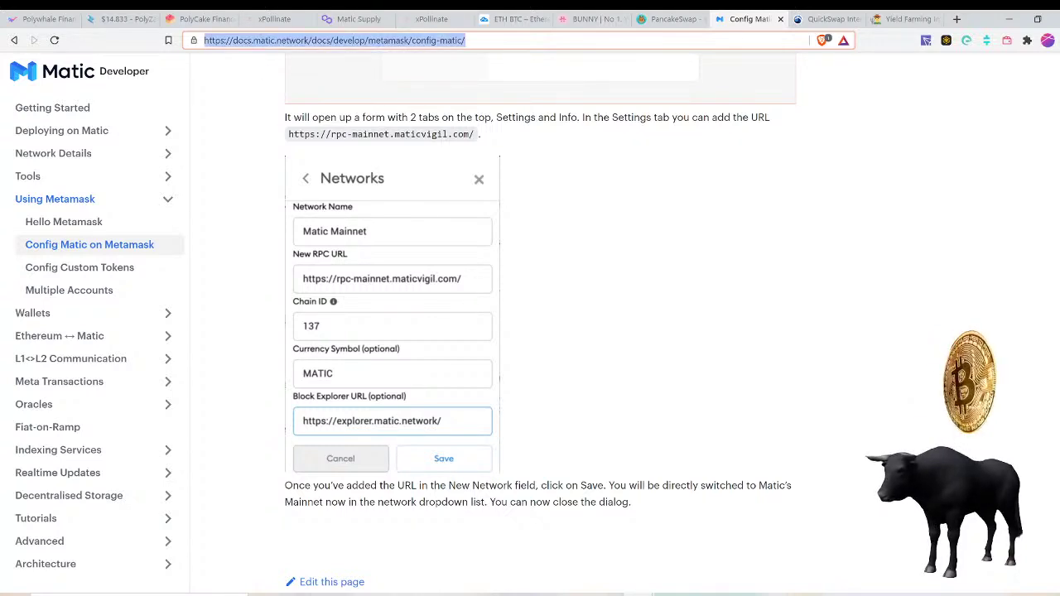
{"action": "key", "text": "alt+Tab"}
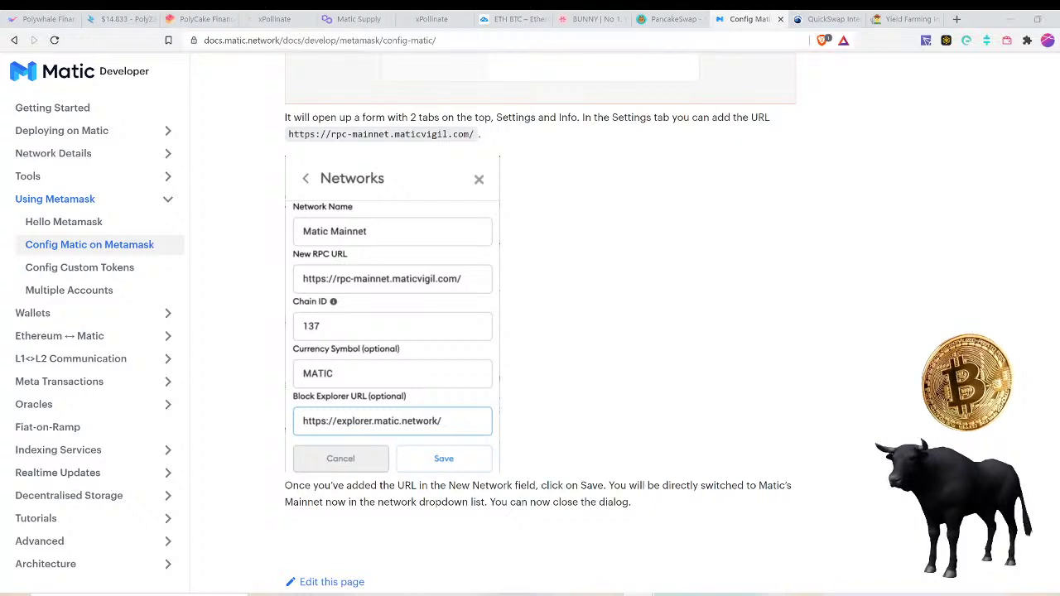